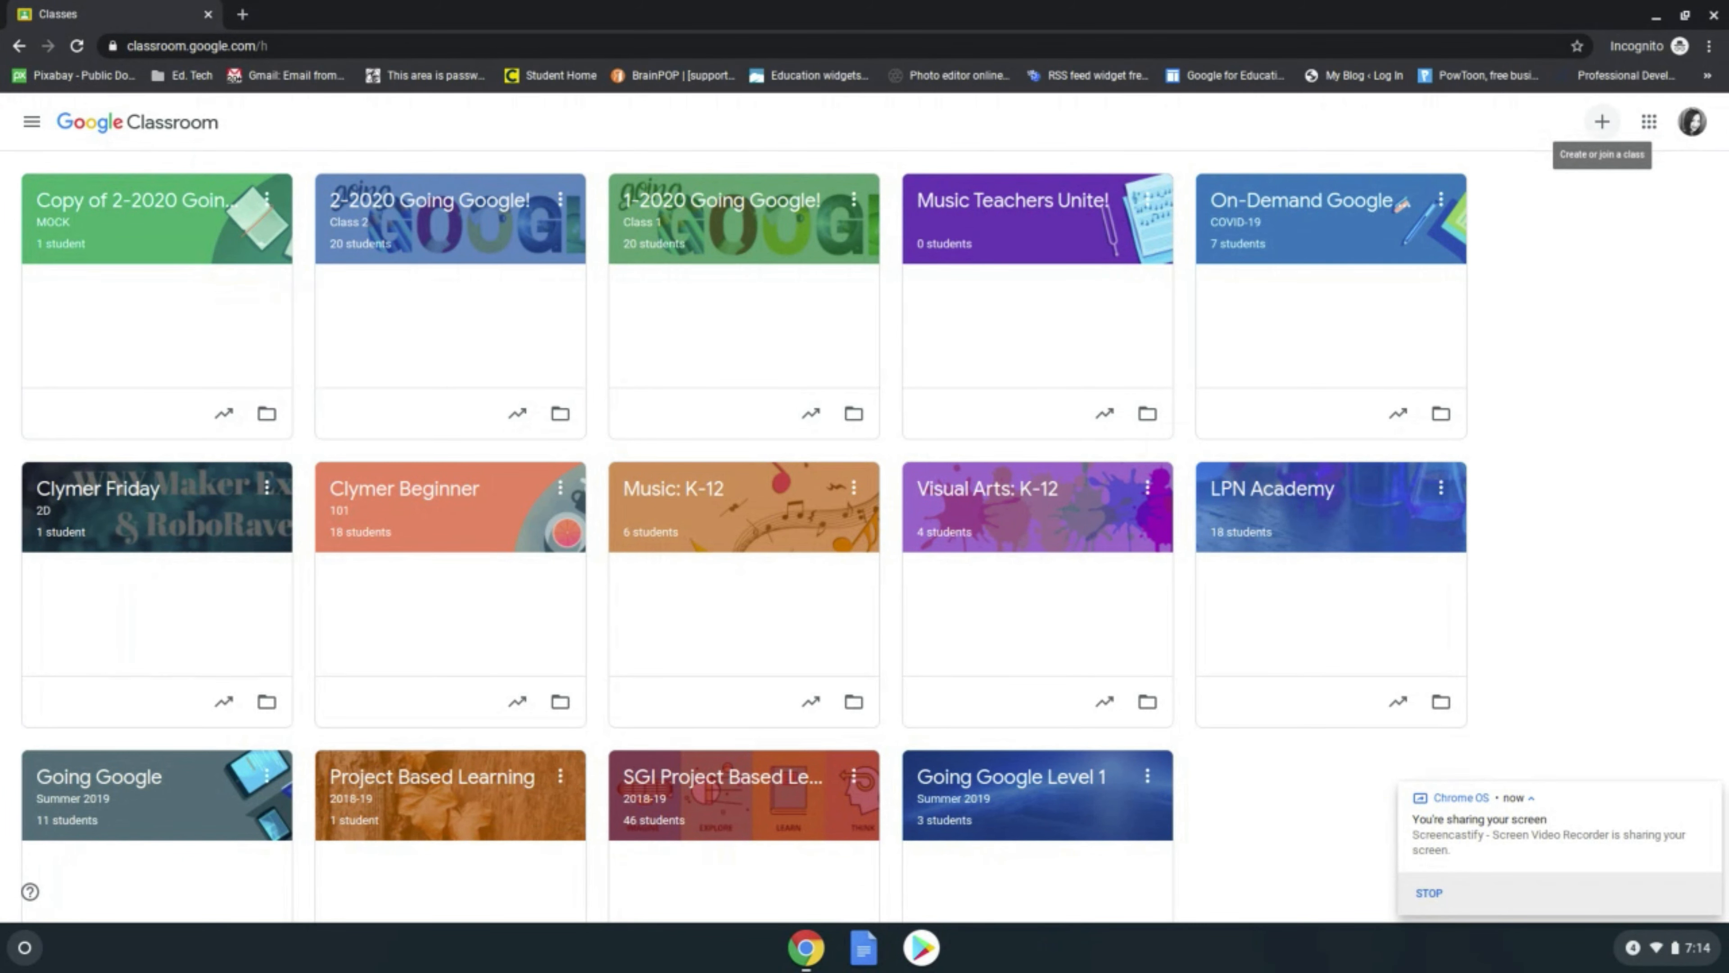
Create a class named Computer Technology with section 8-HR 208 and subject Computer Repair, leaving the room blank.
click(1594, 131)
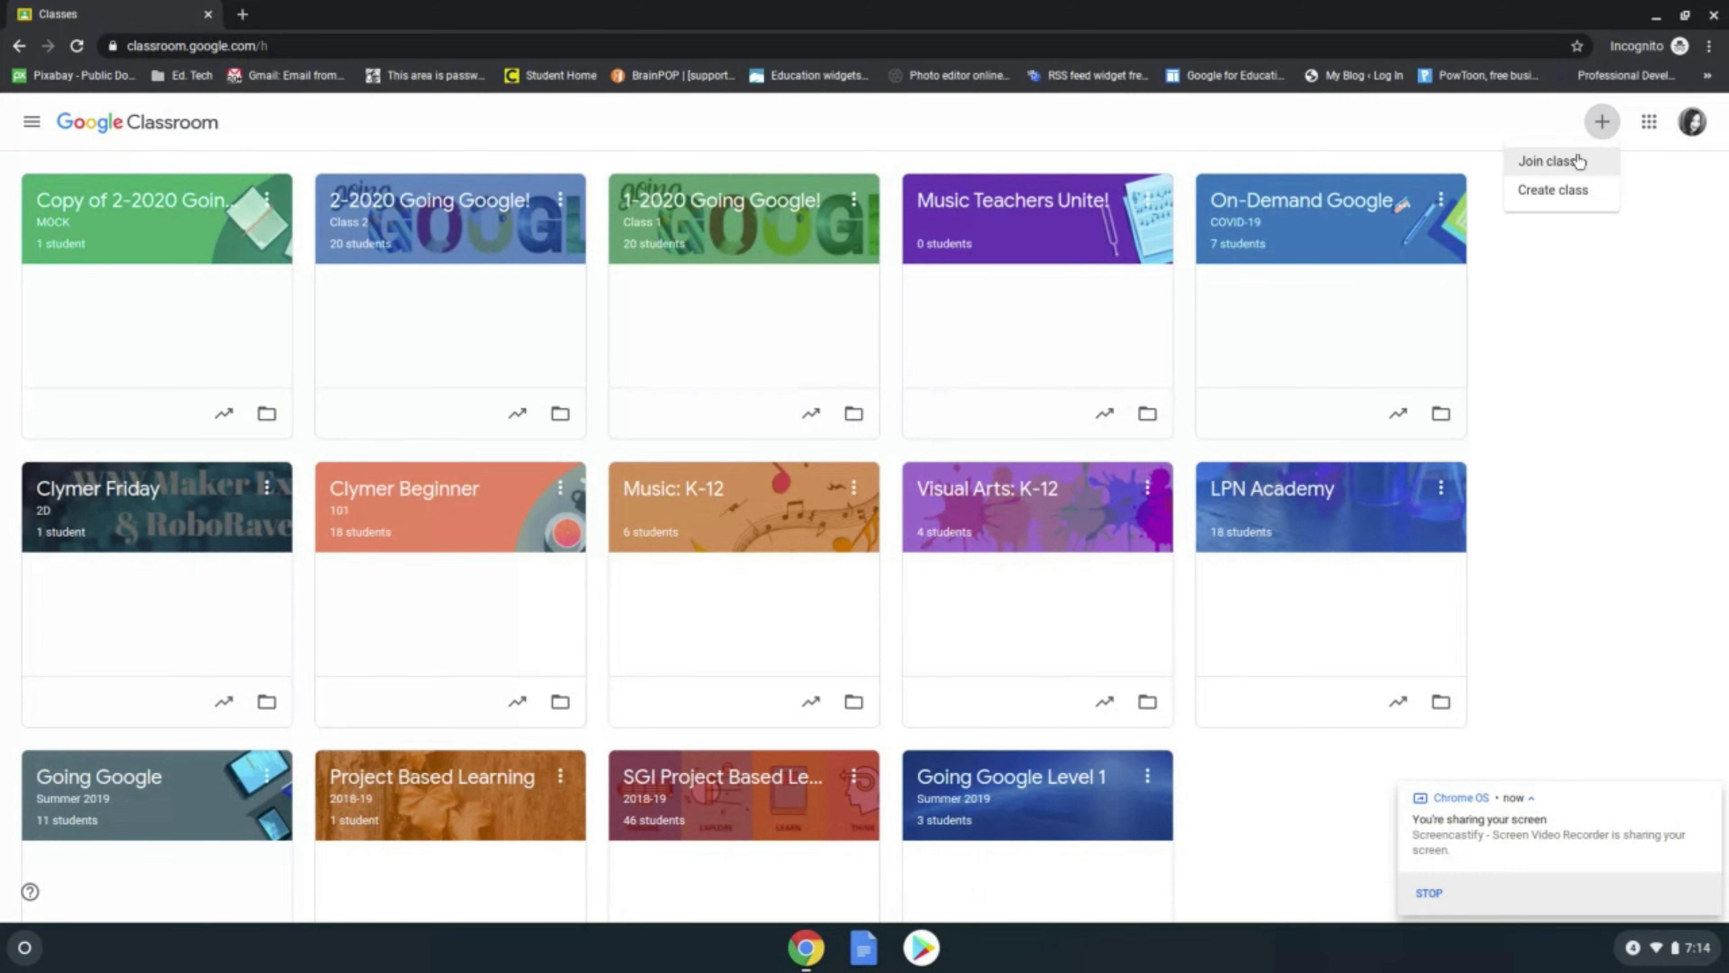
click(1570, 191)
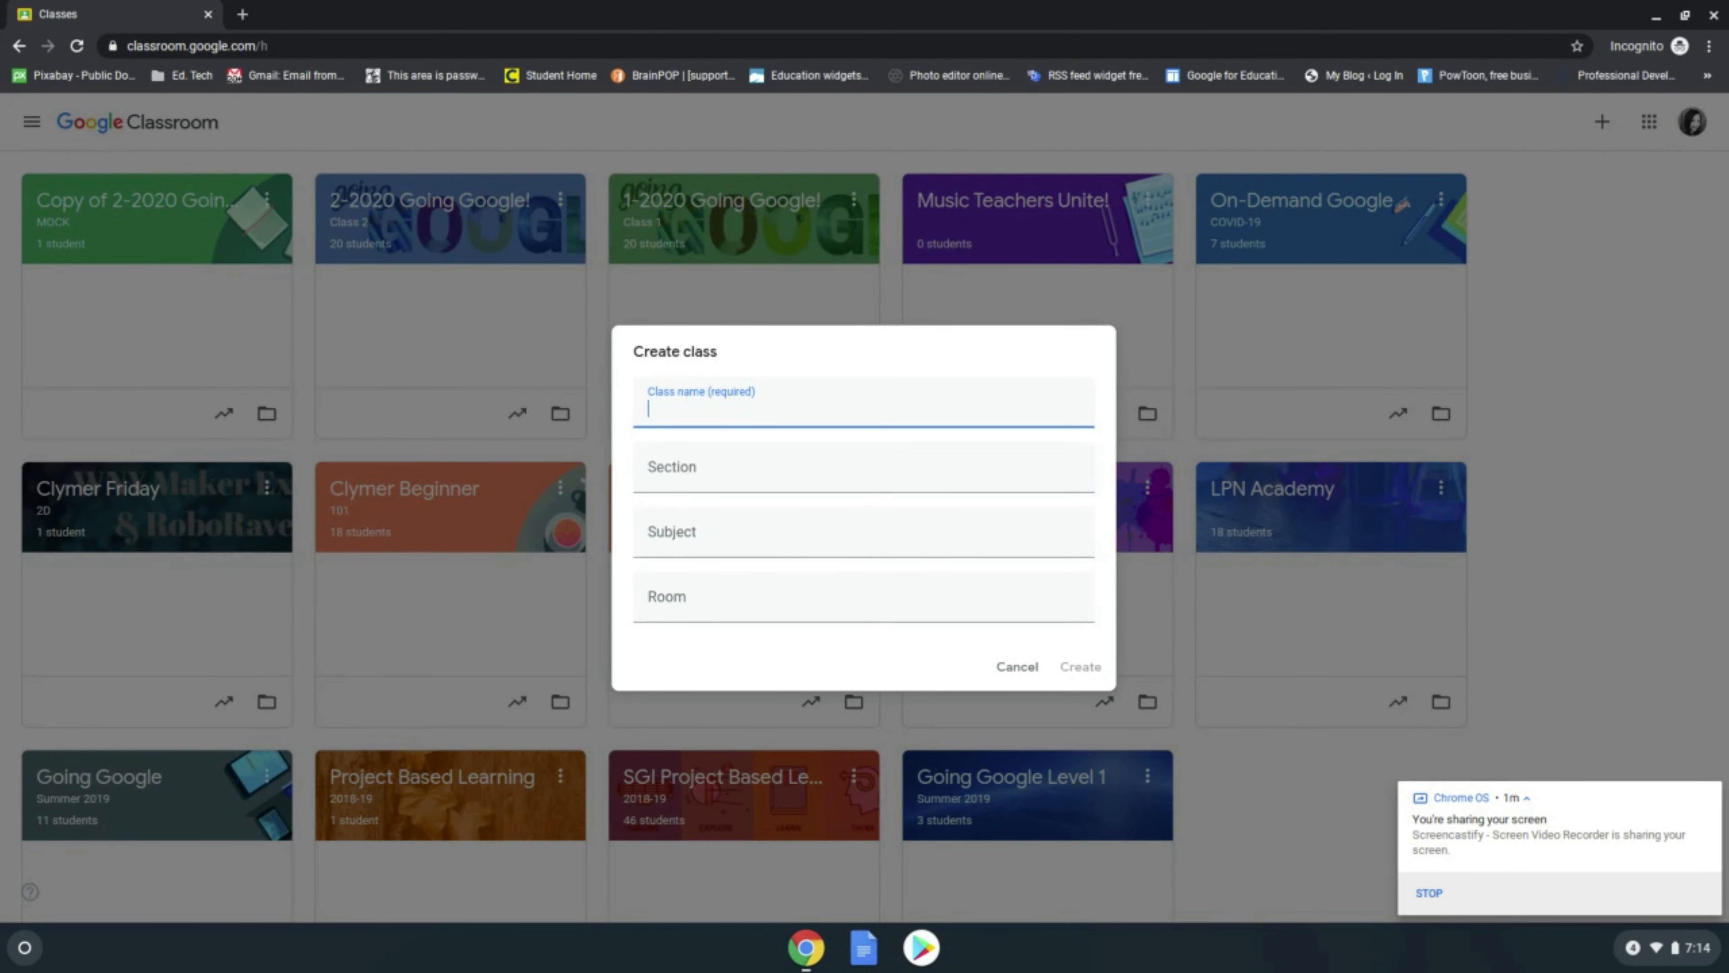
text(Computer Technol)
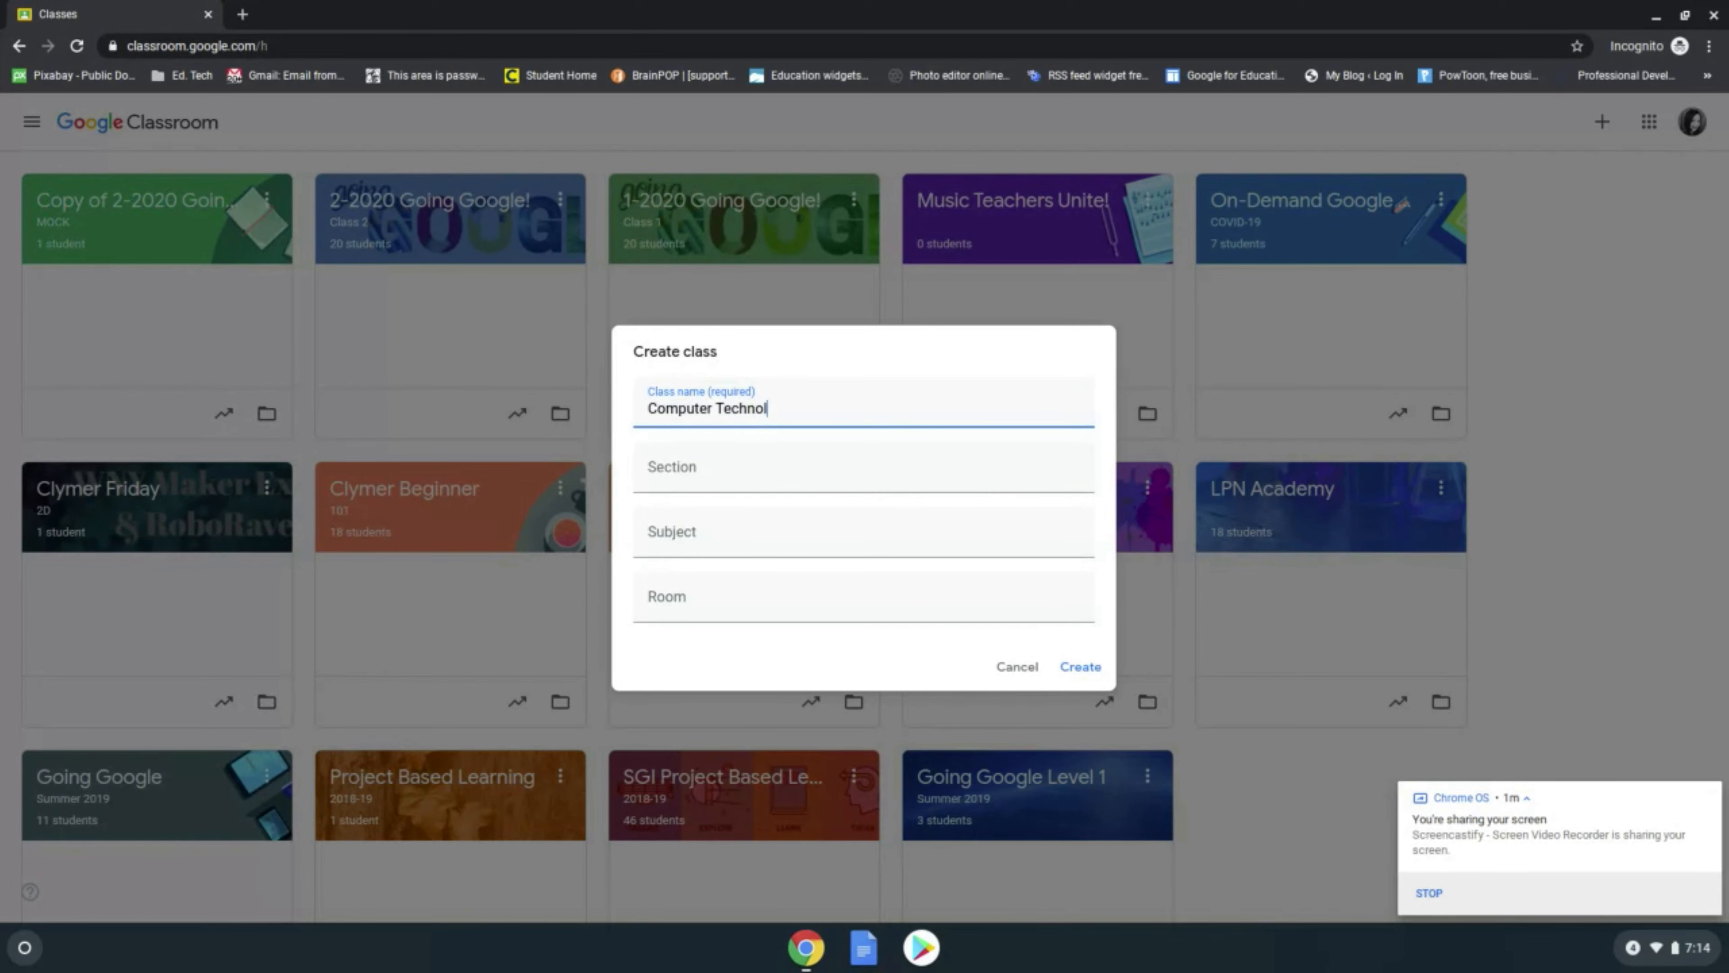
text(ogy)
click(814, 475)
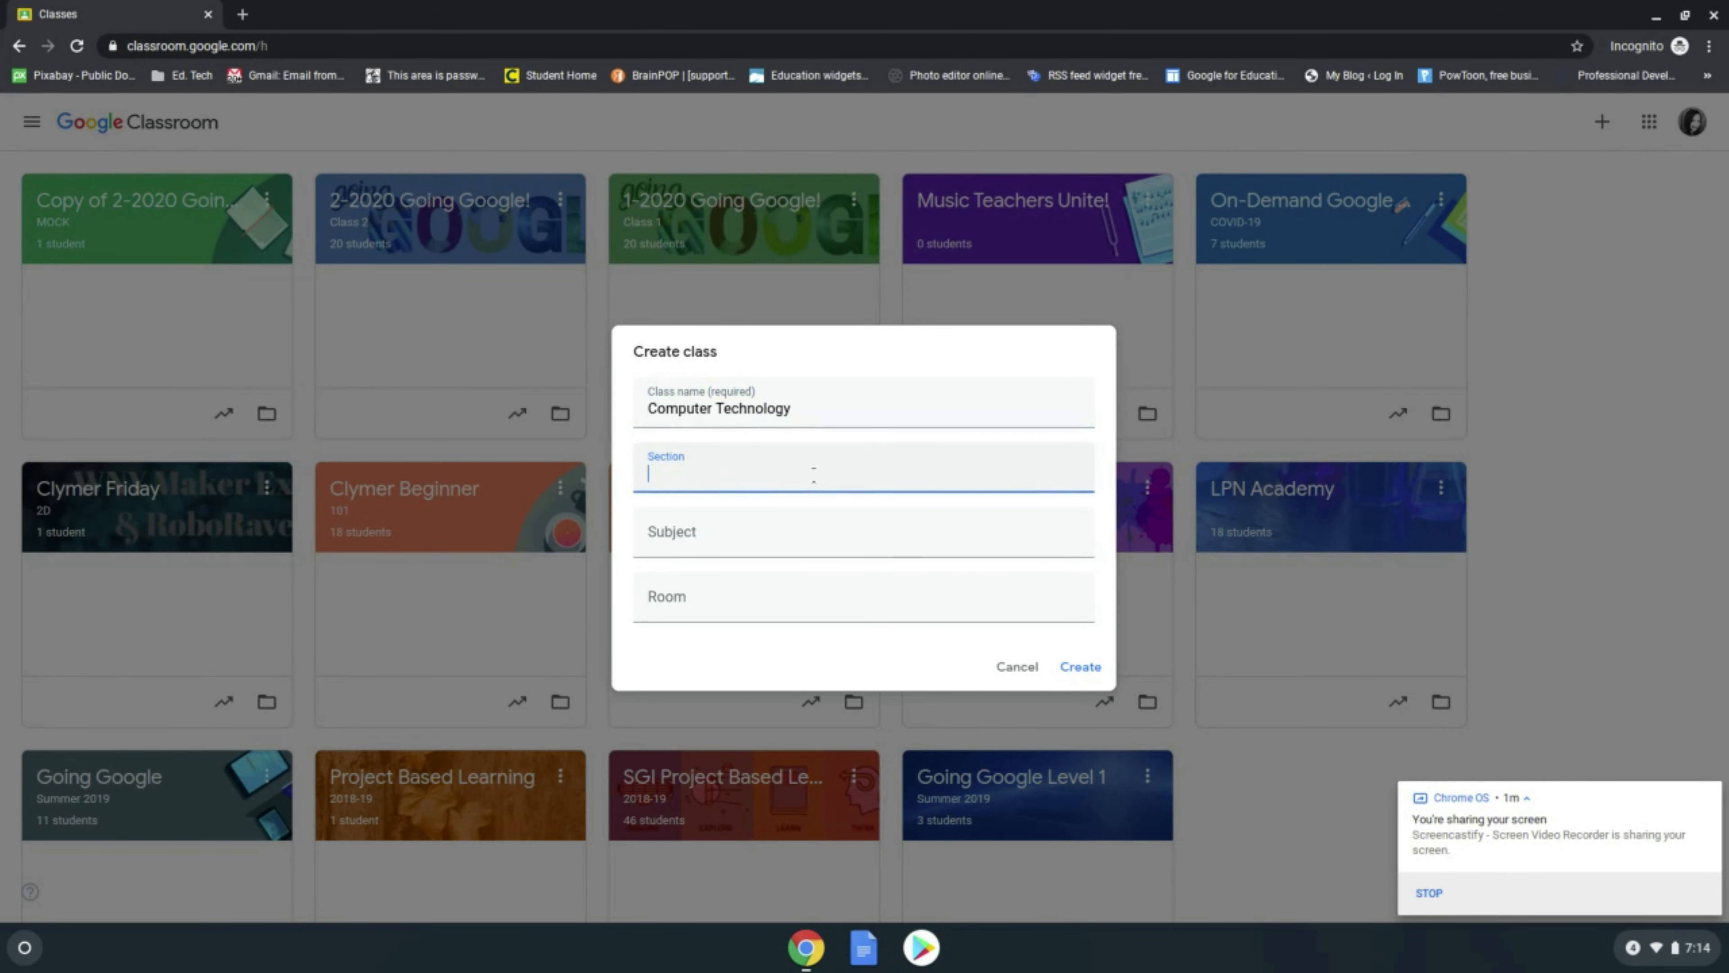
text(8-HR 208)
click(695, 543)
text(Comp)
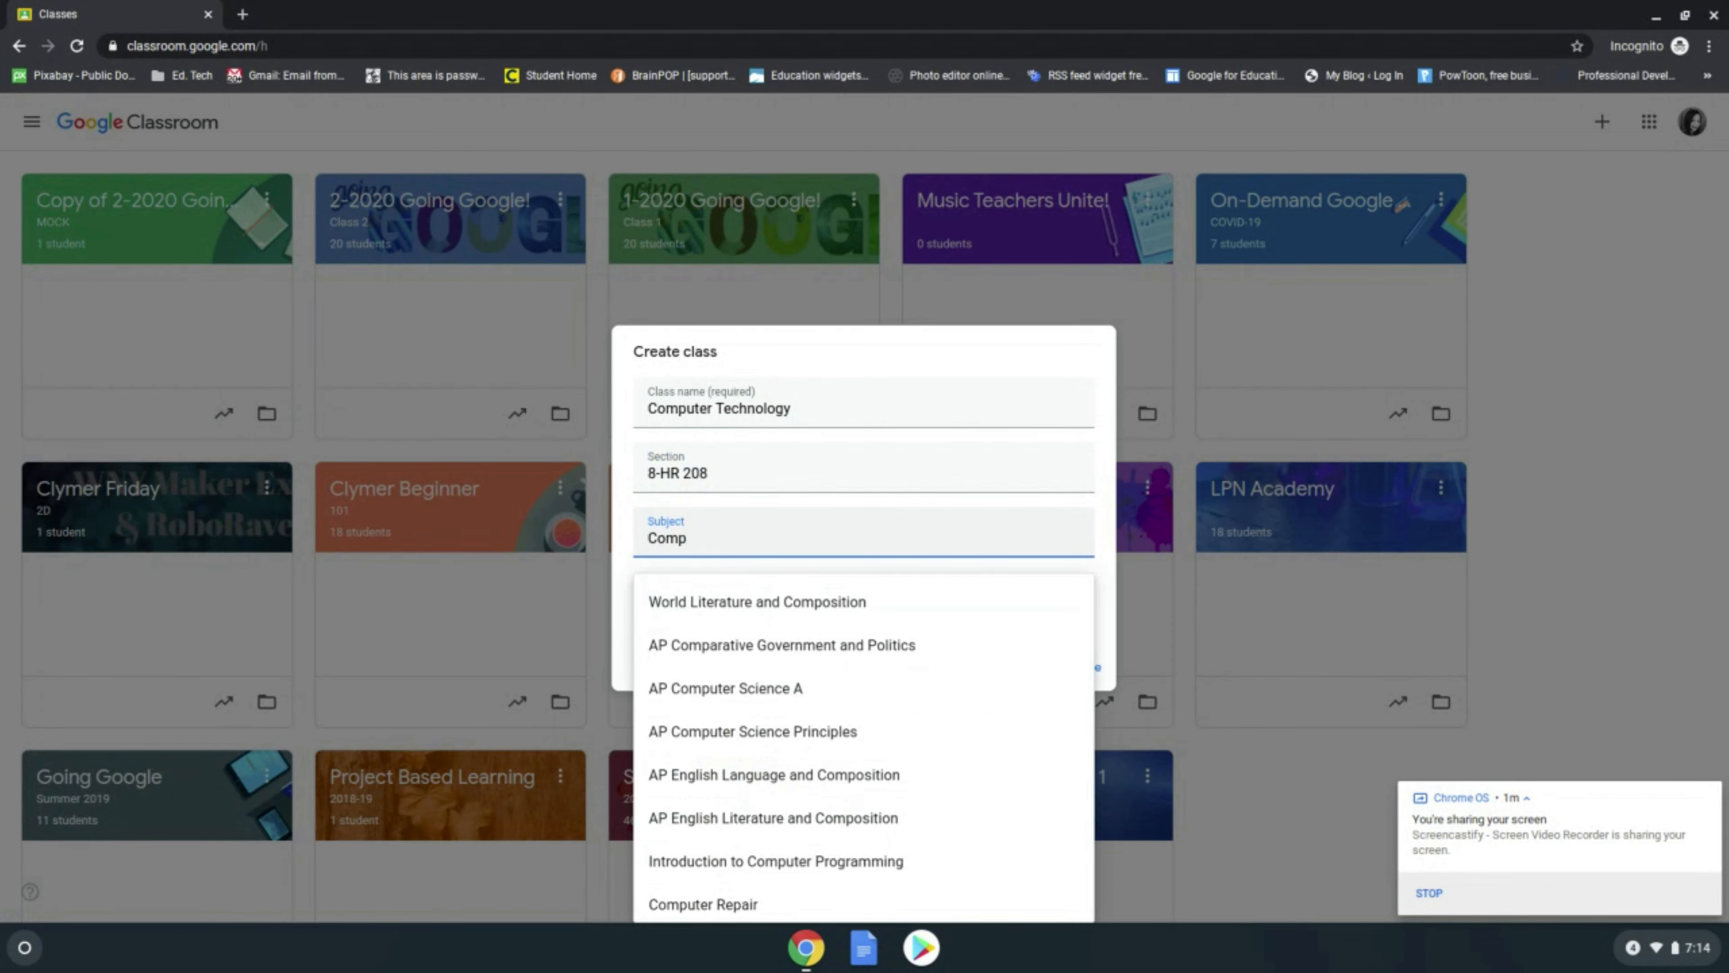
click(714, 894)
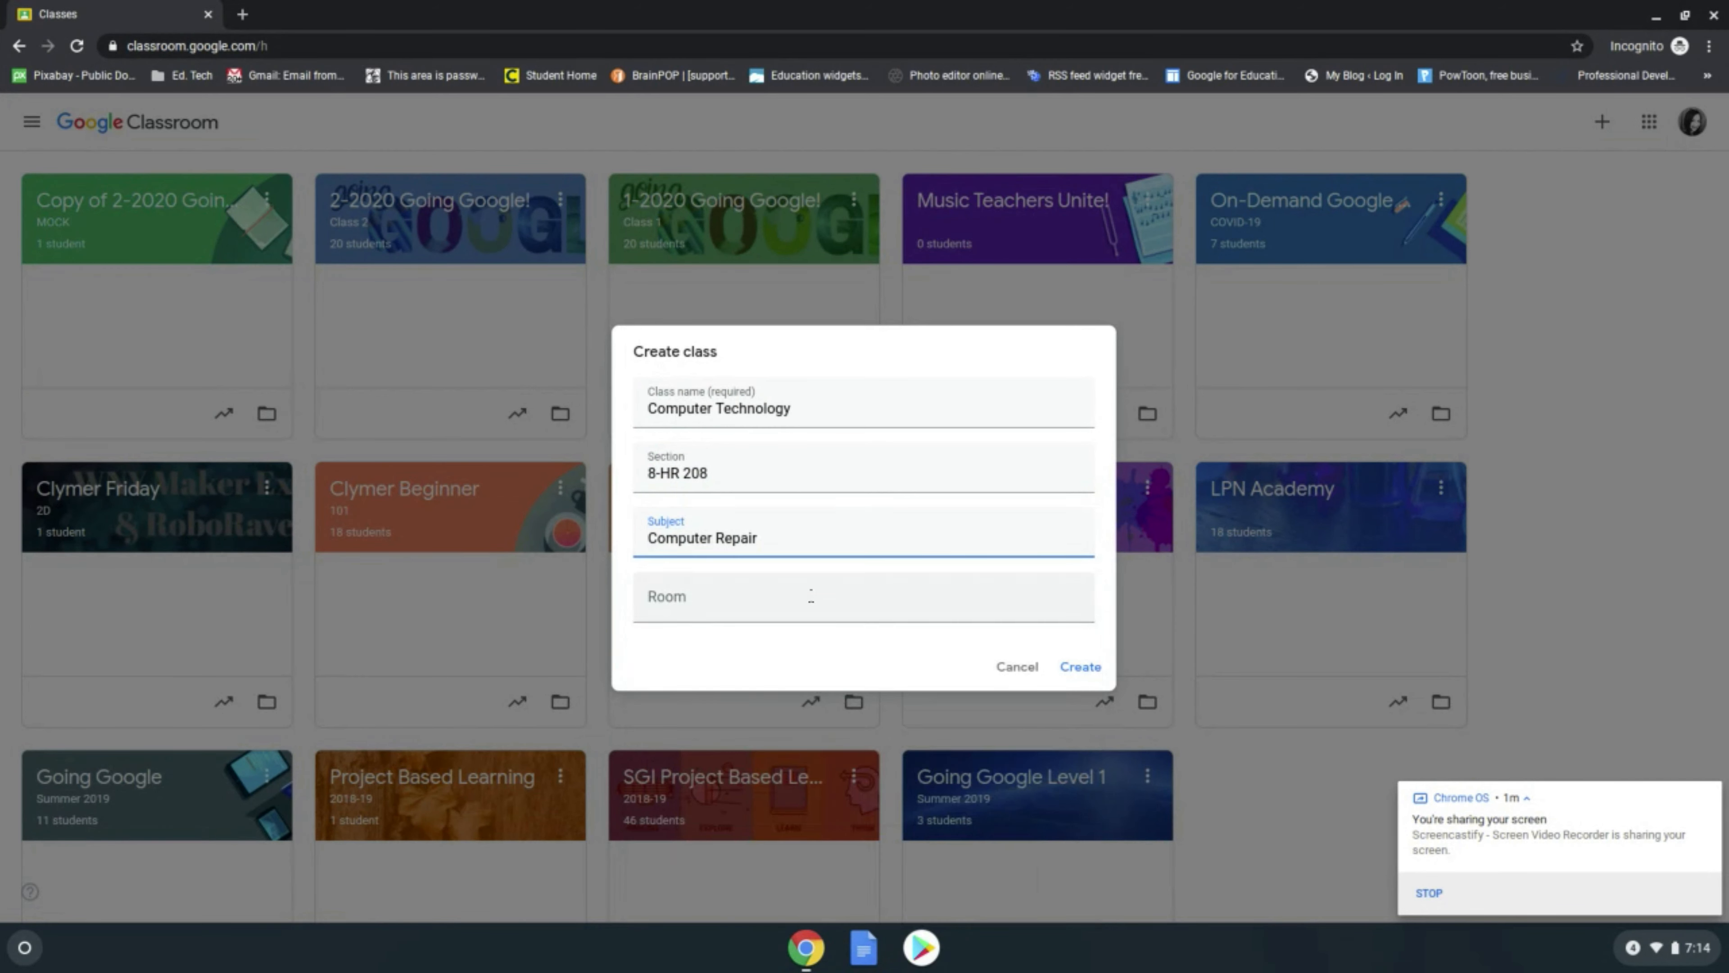
click(669, 606)
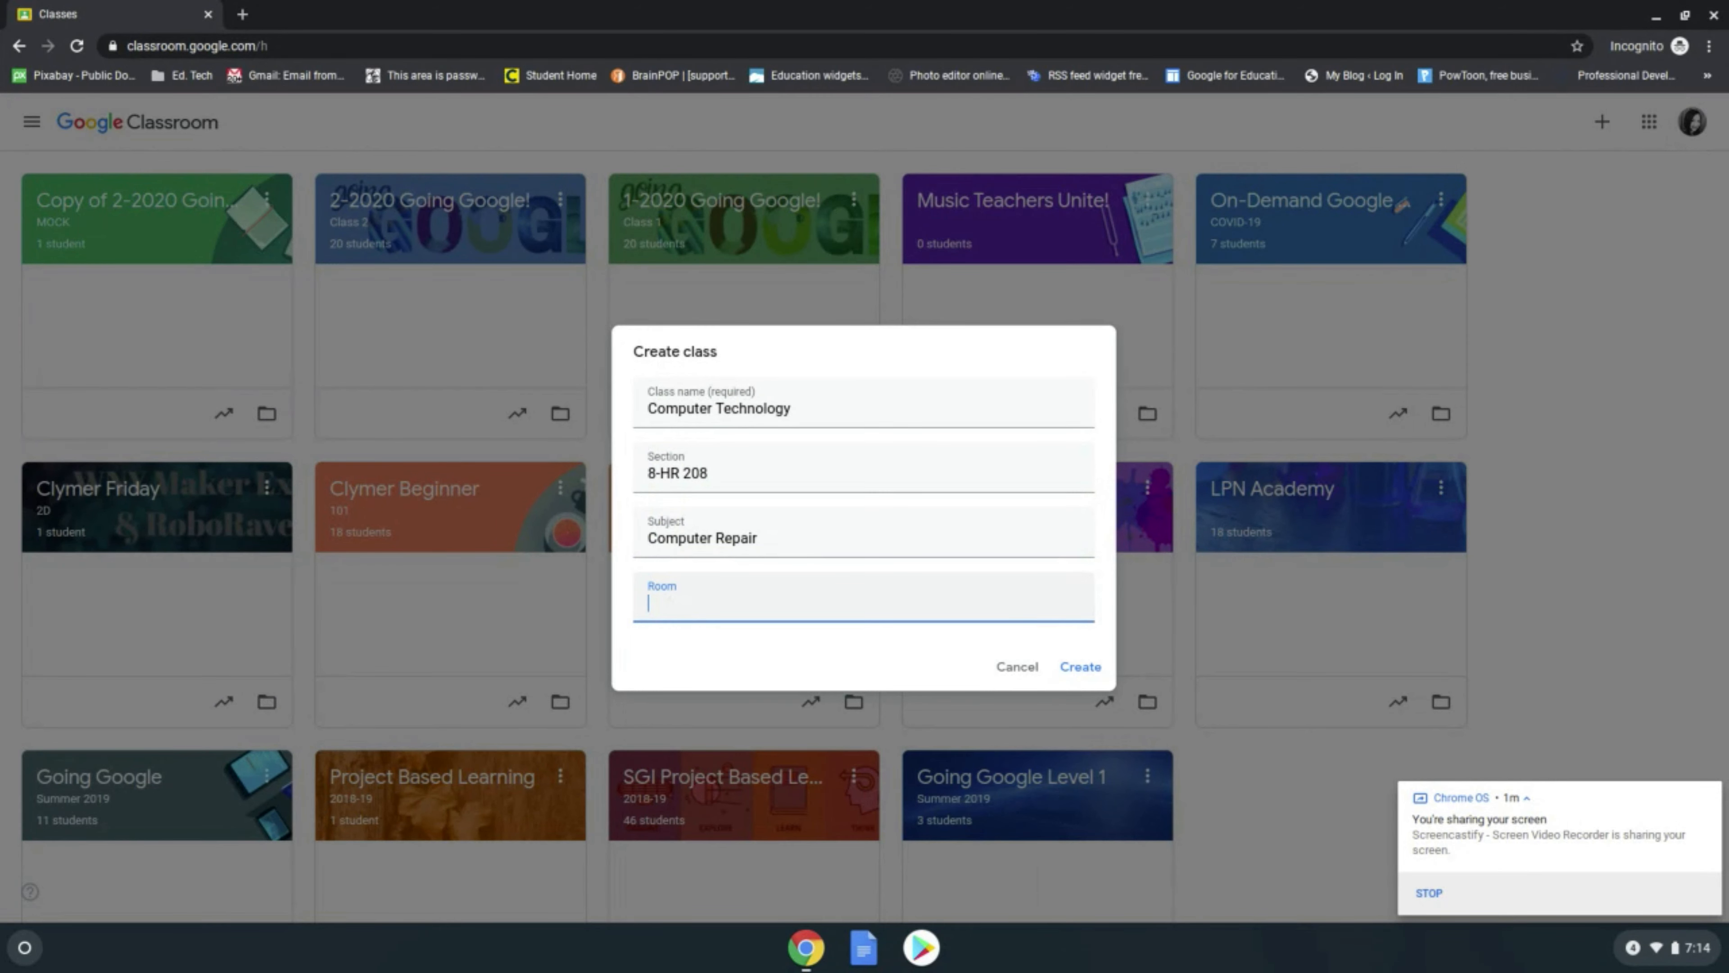
click(1082, 669)
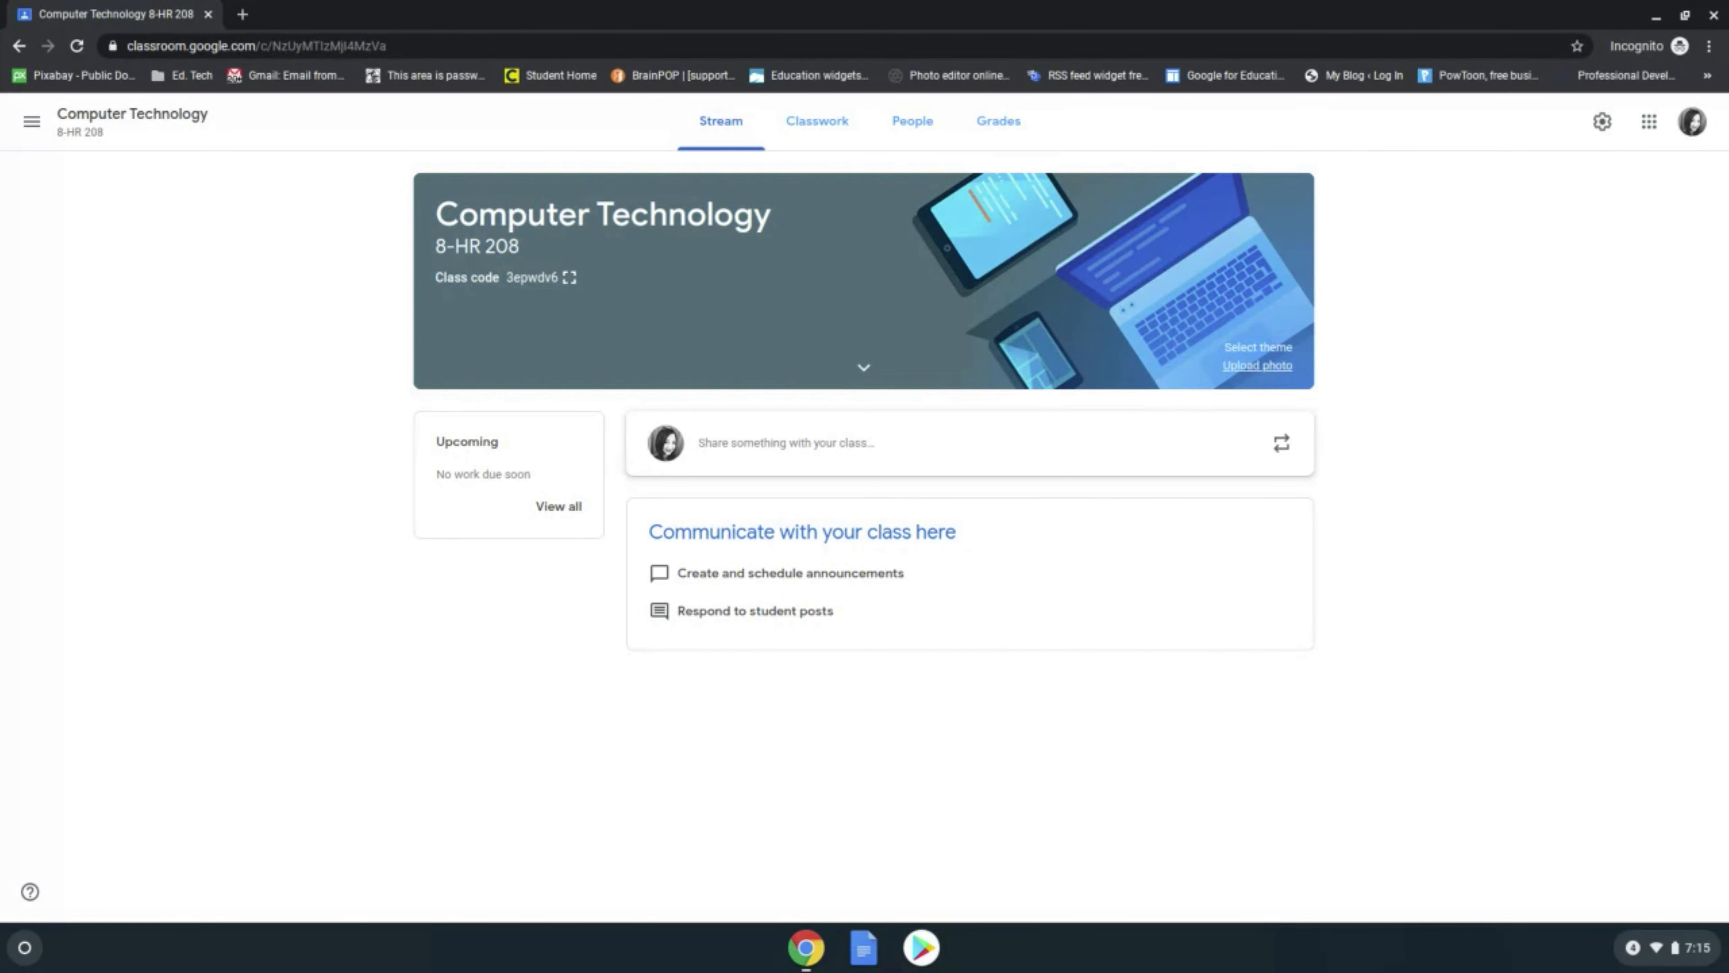
Browse the General, English & History and Arts categories of the class theme gallery and close it.
click(1243, 347)
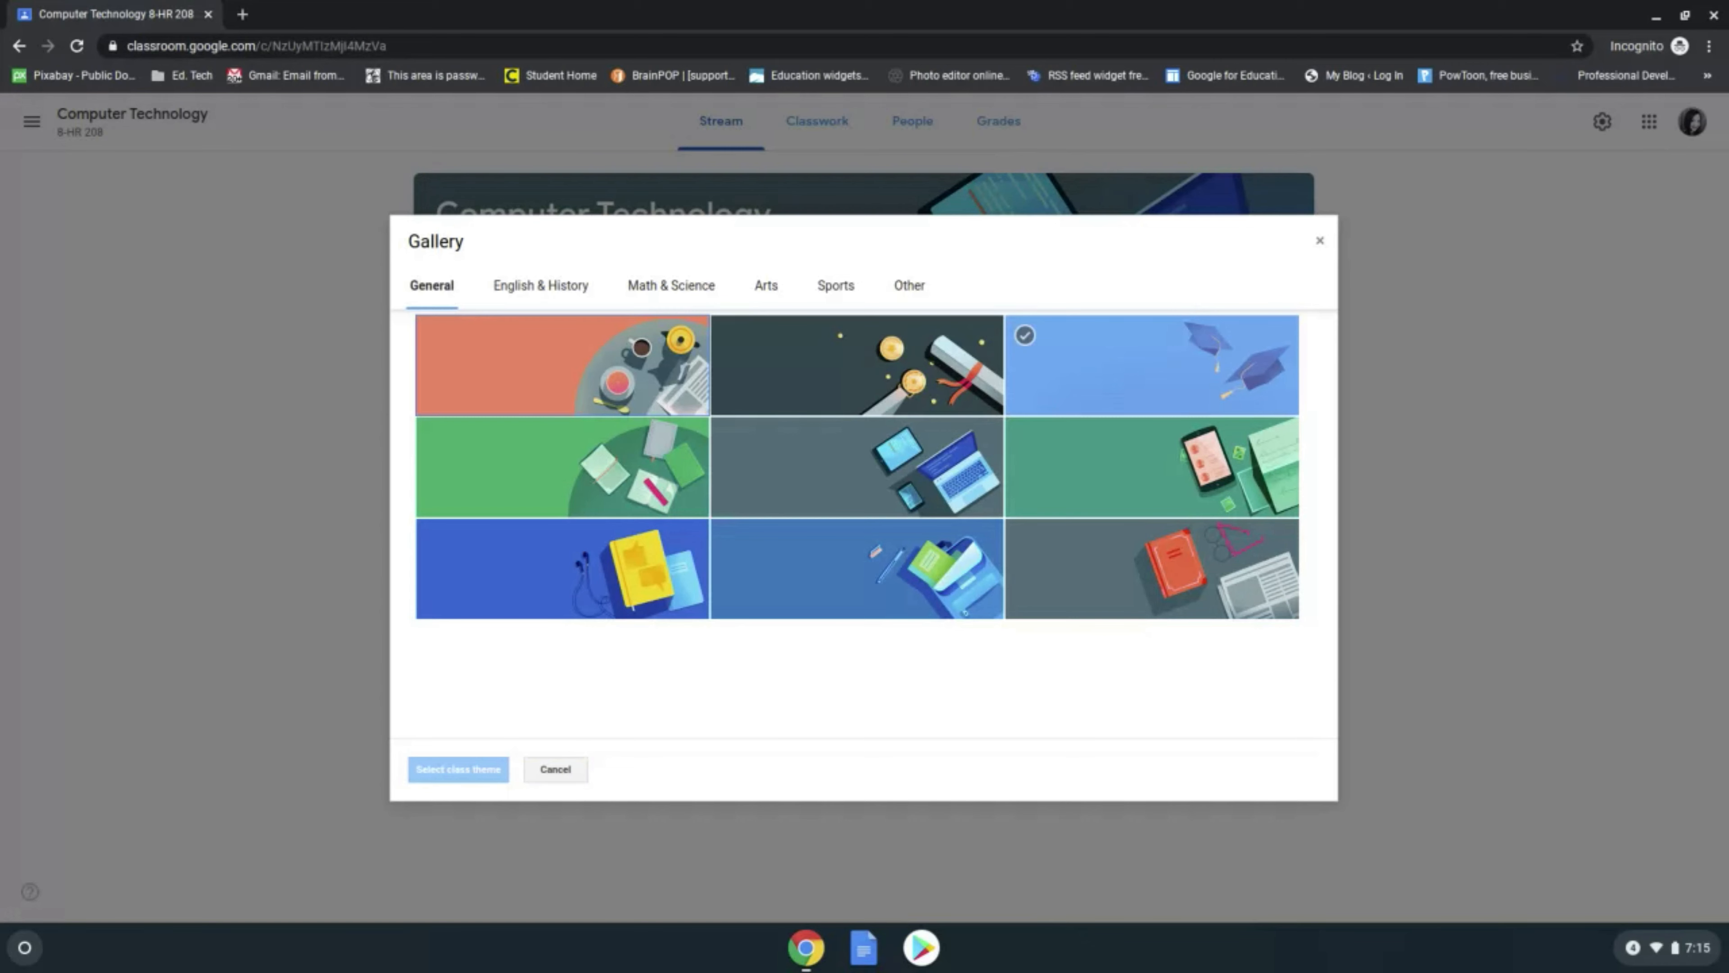
click(982, 468)
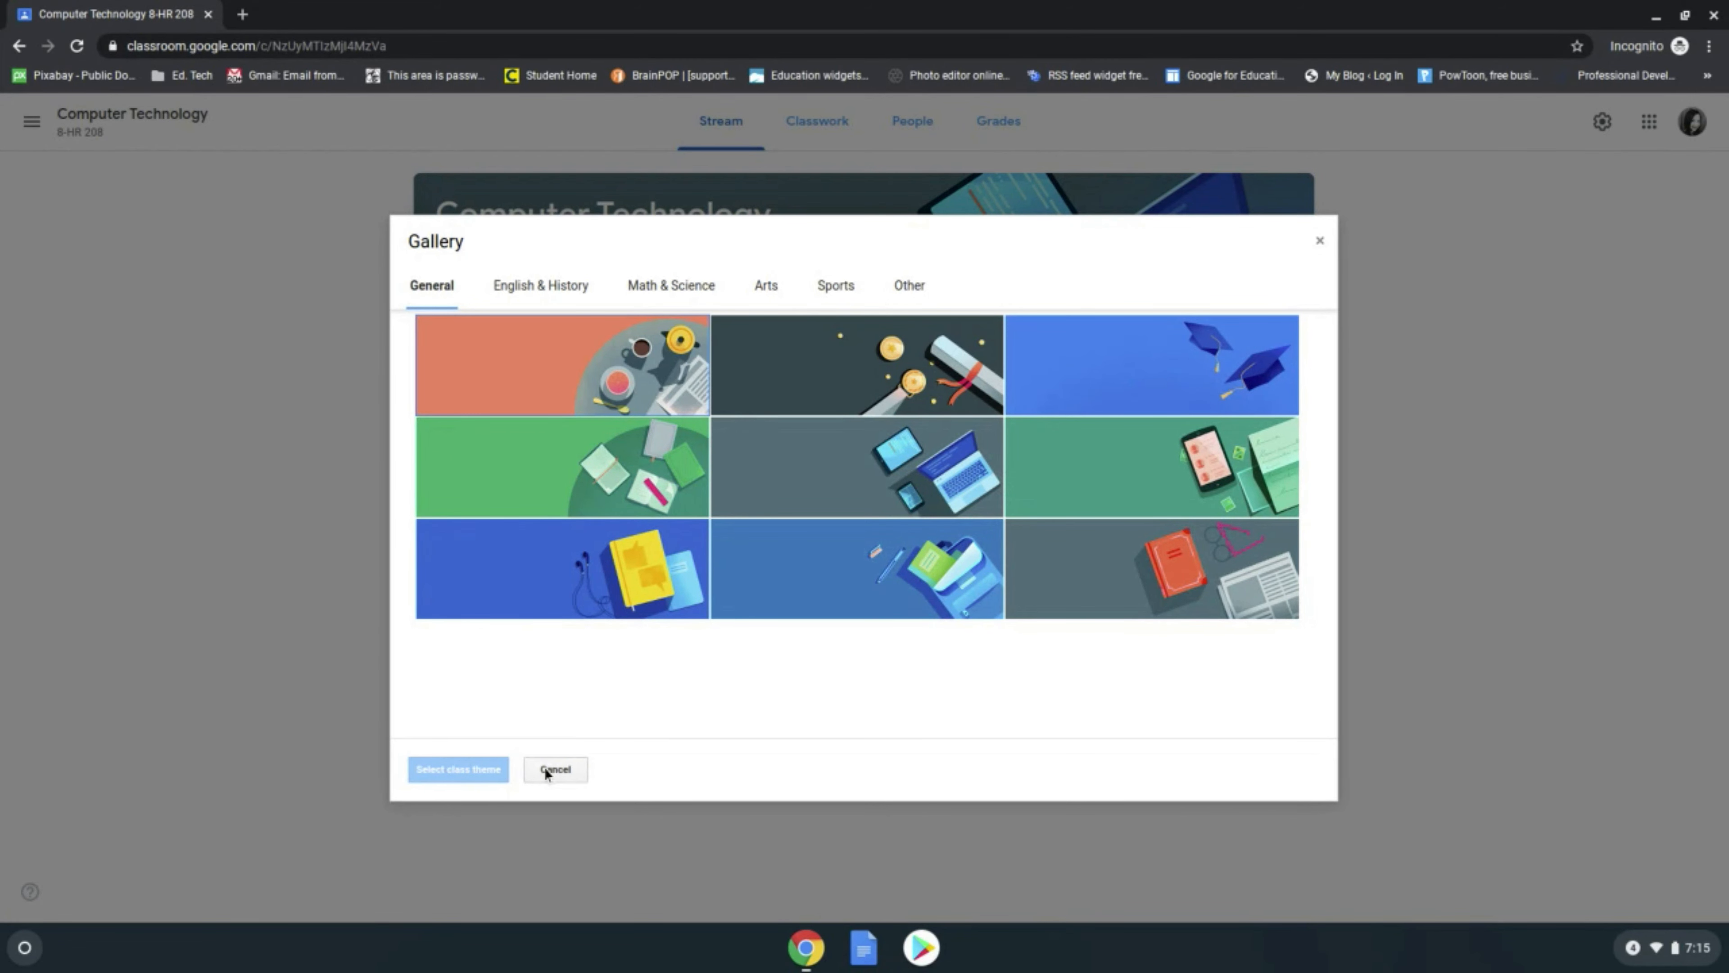
click(552, 291)
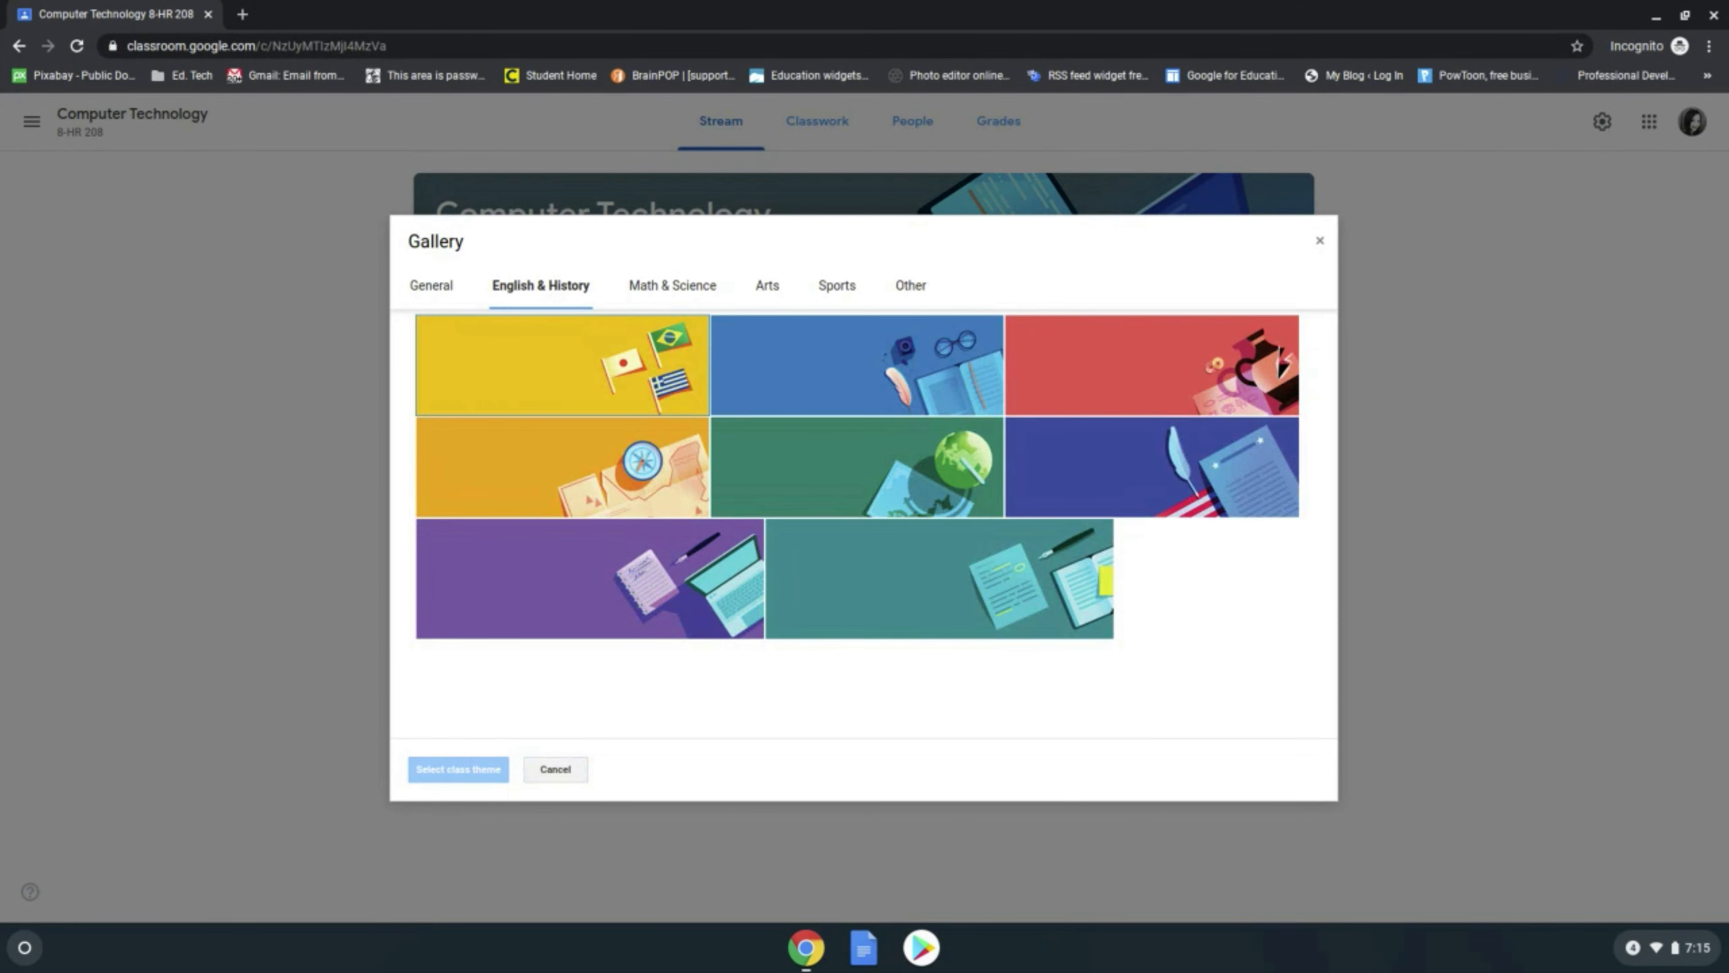
click(783, 301)
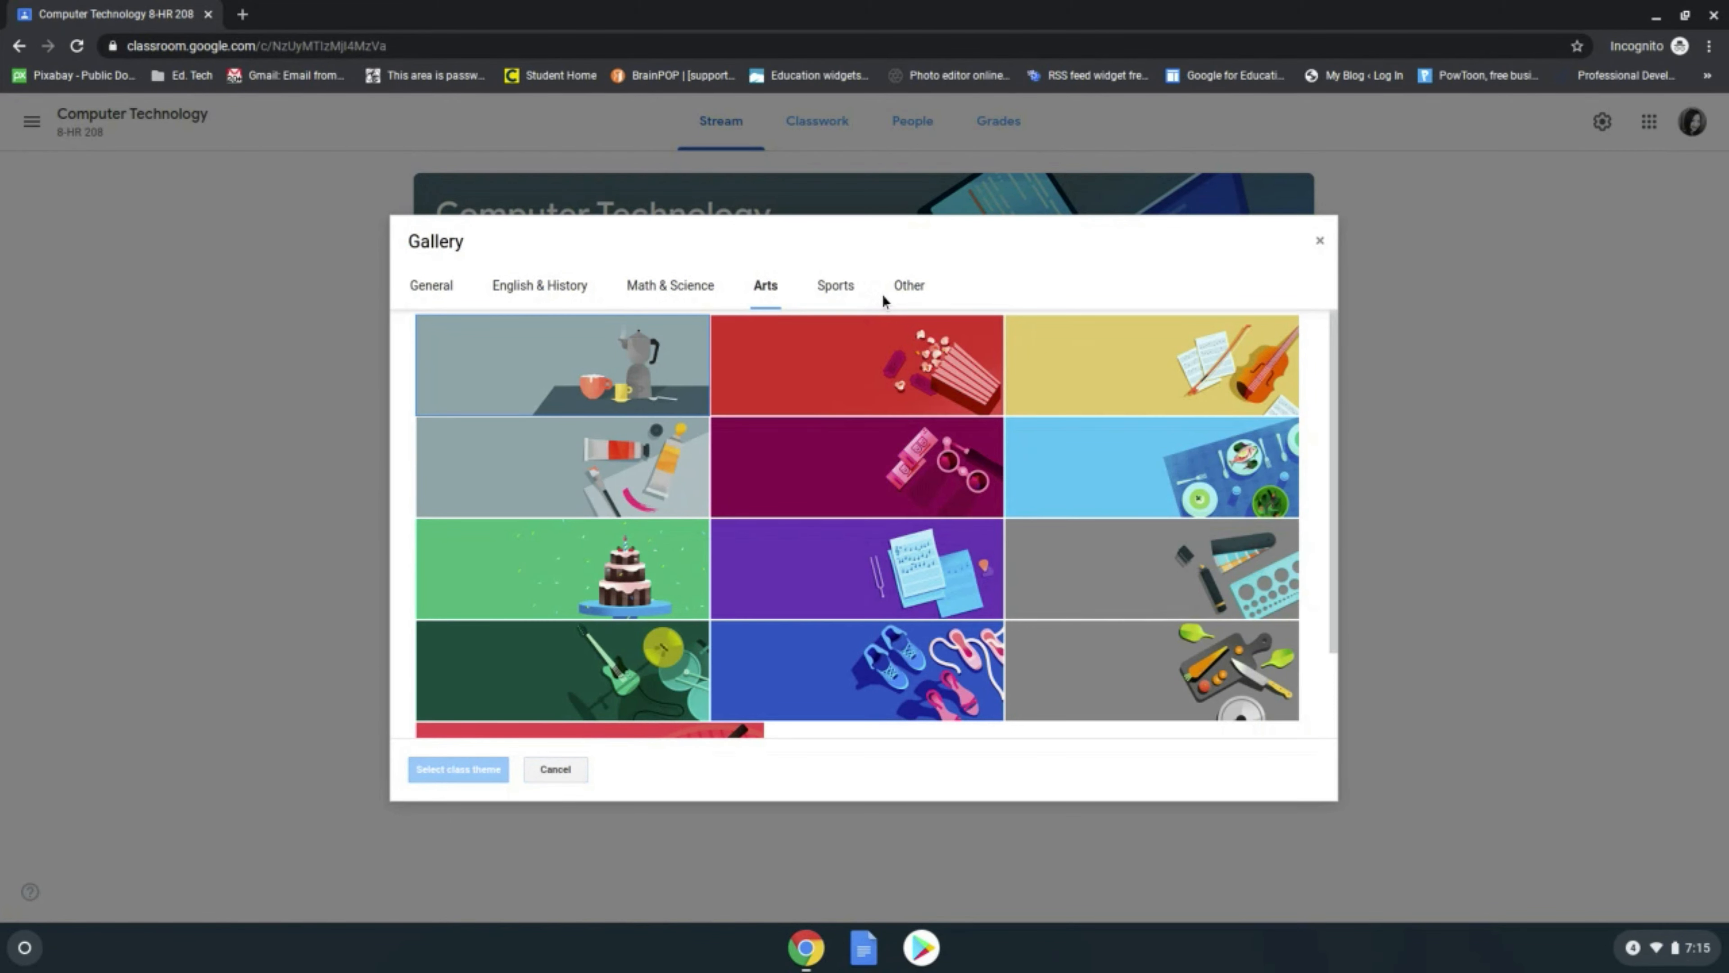
click(1321, 243)
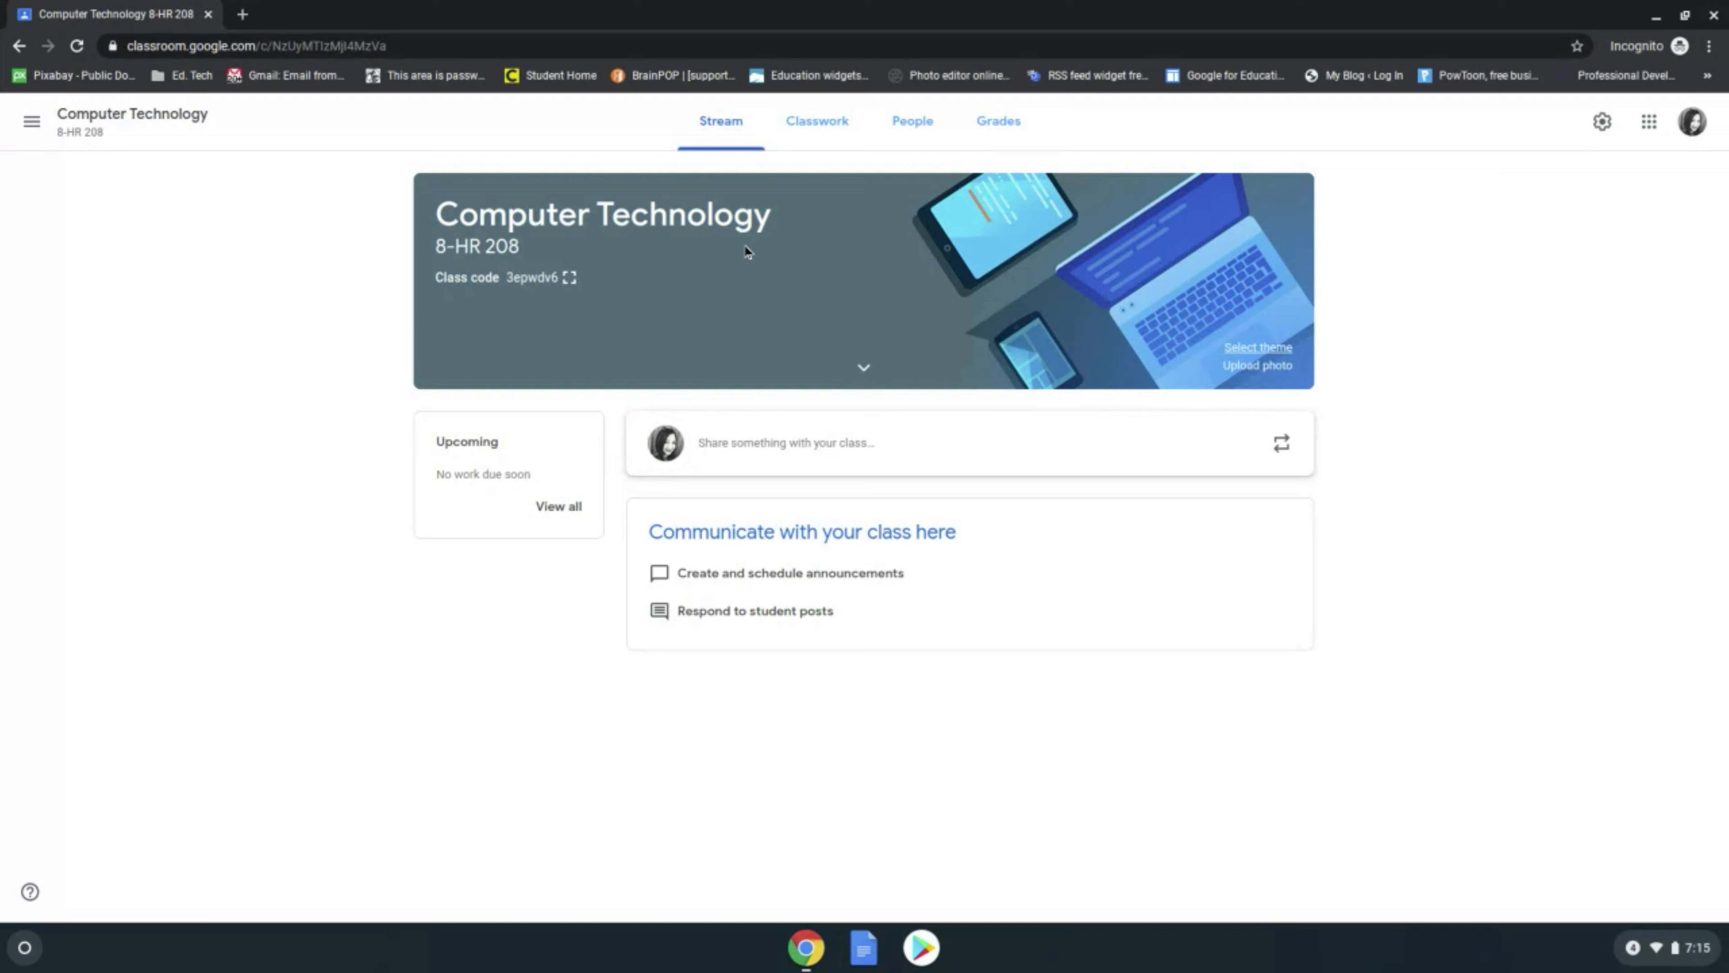
Display the class code enlarged, and look at the form for inviting students to the class.
click(569, 279)
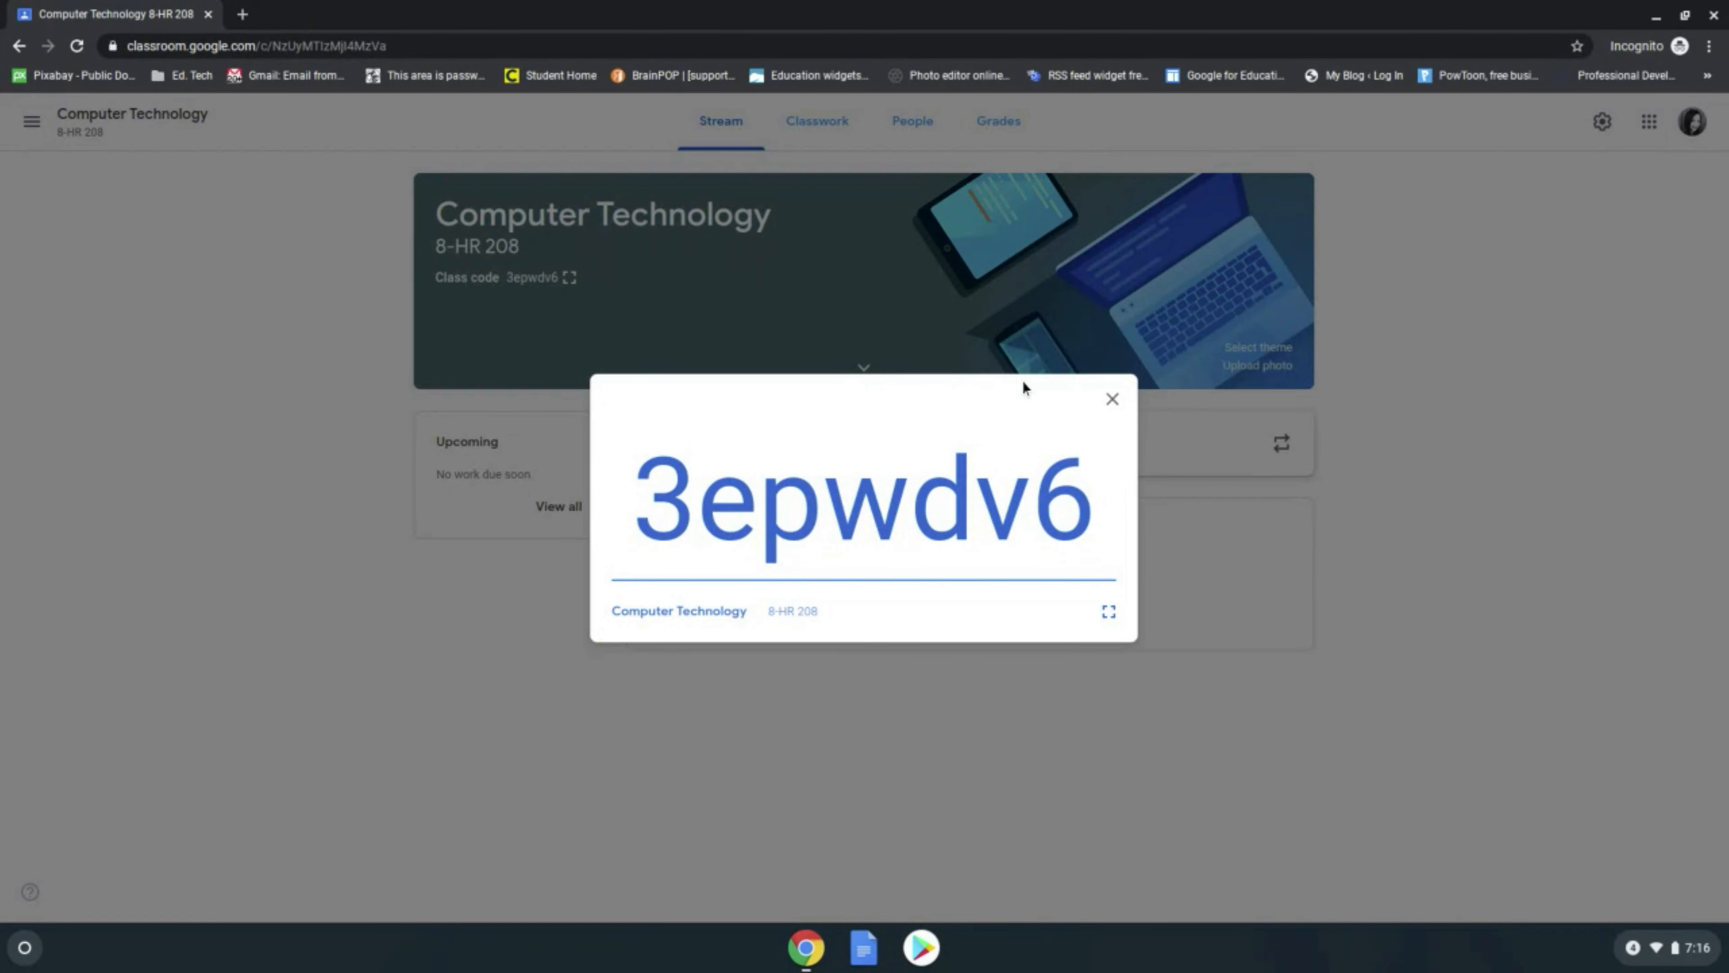
click(1112, 398)
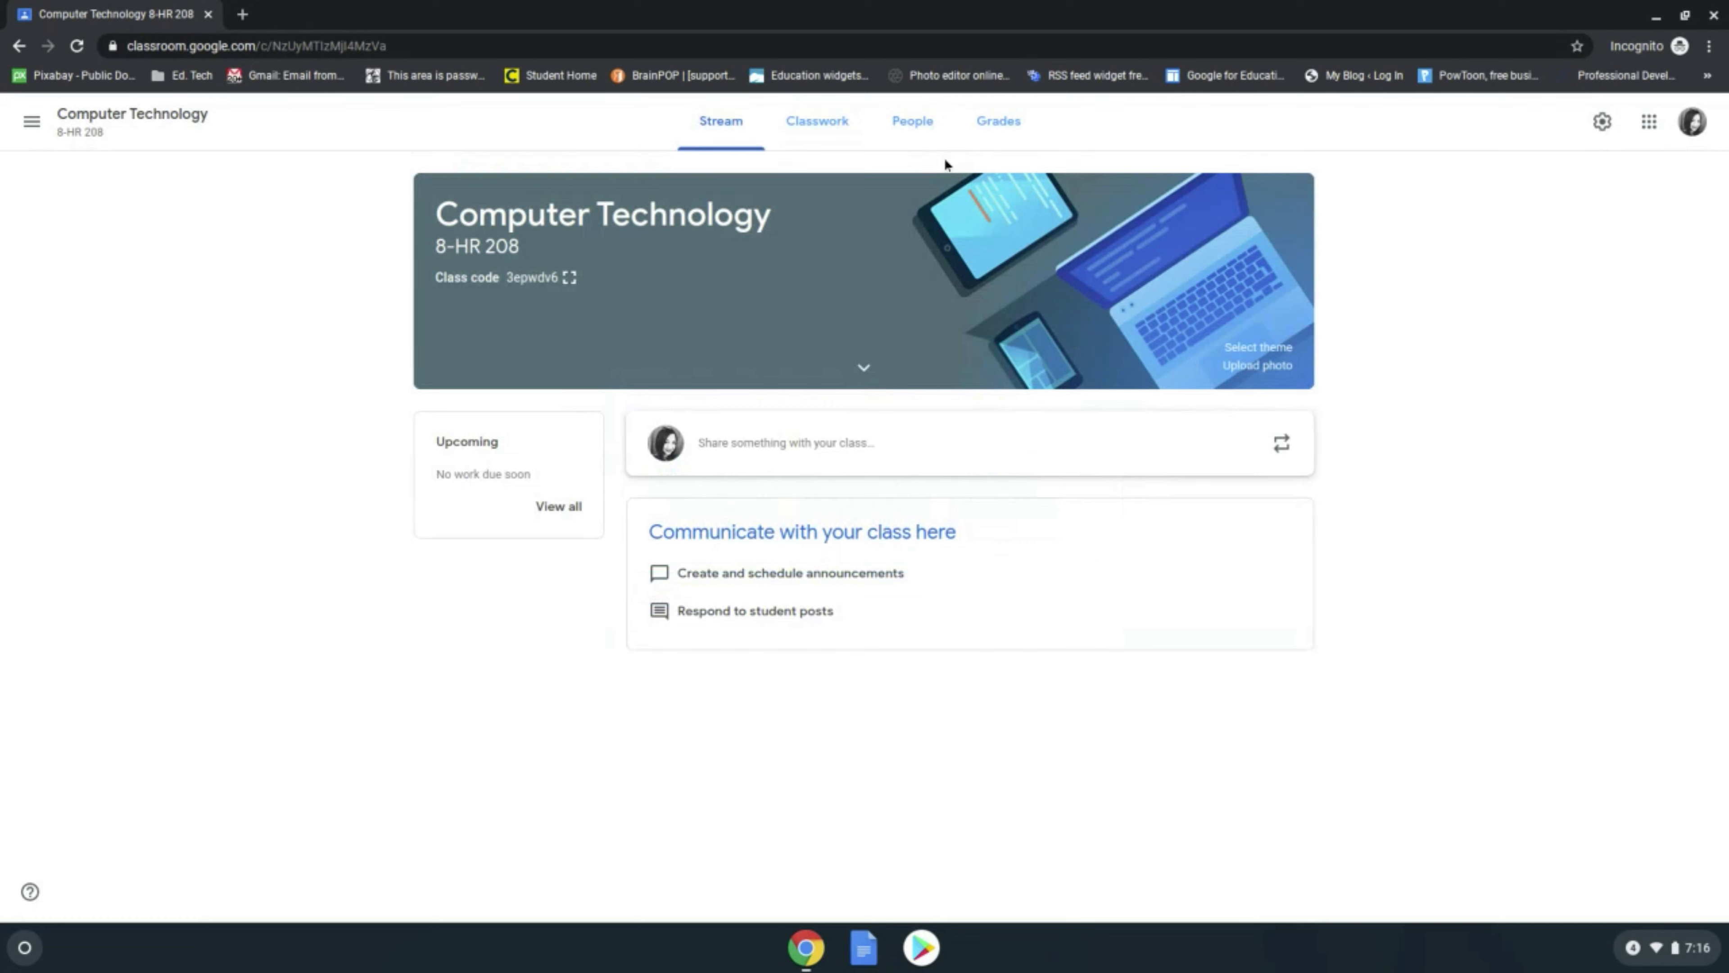
click(919, 133)
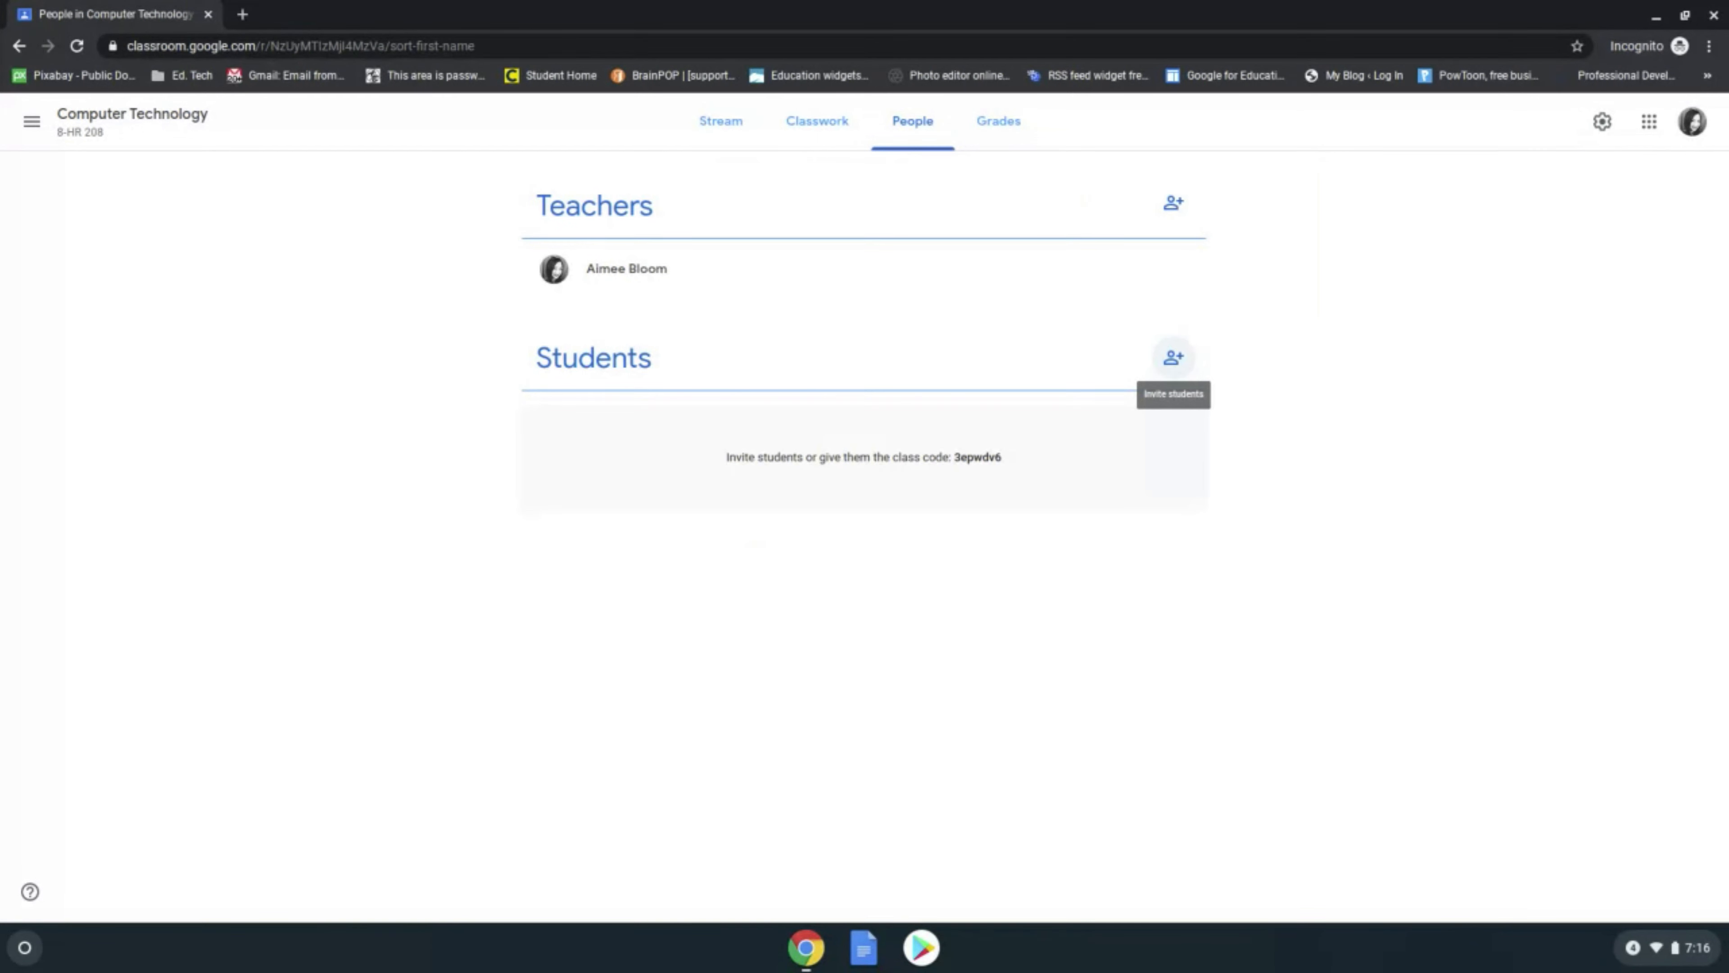
click(1173, 357)
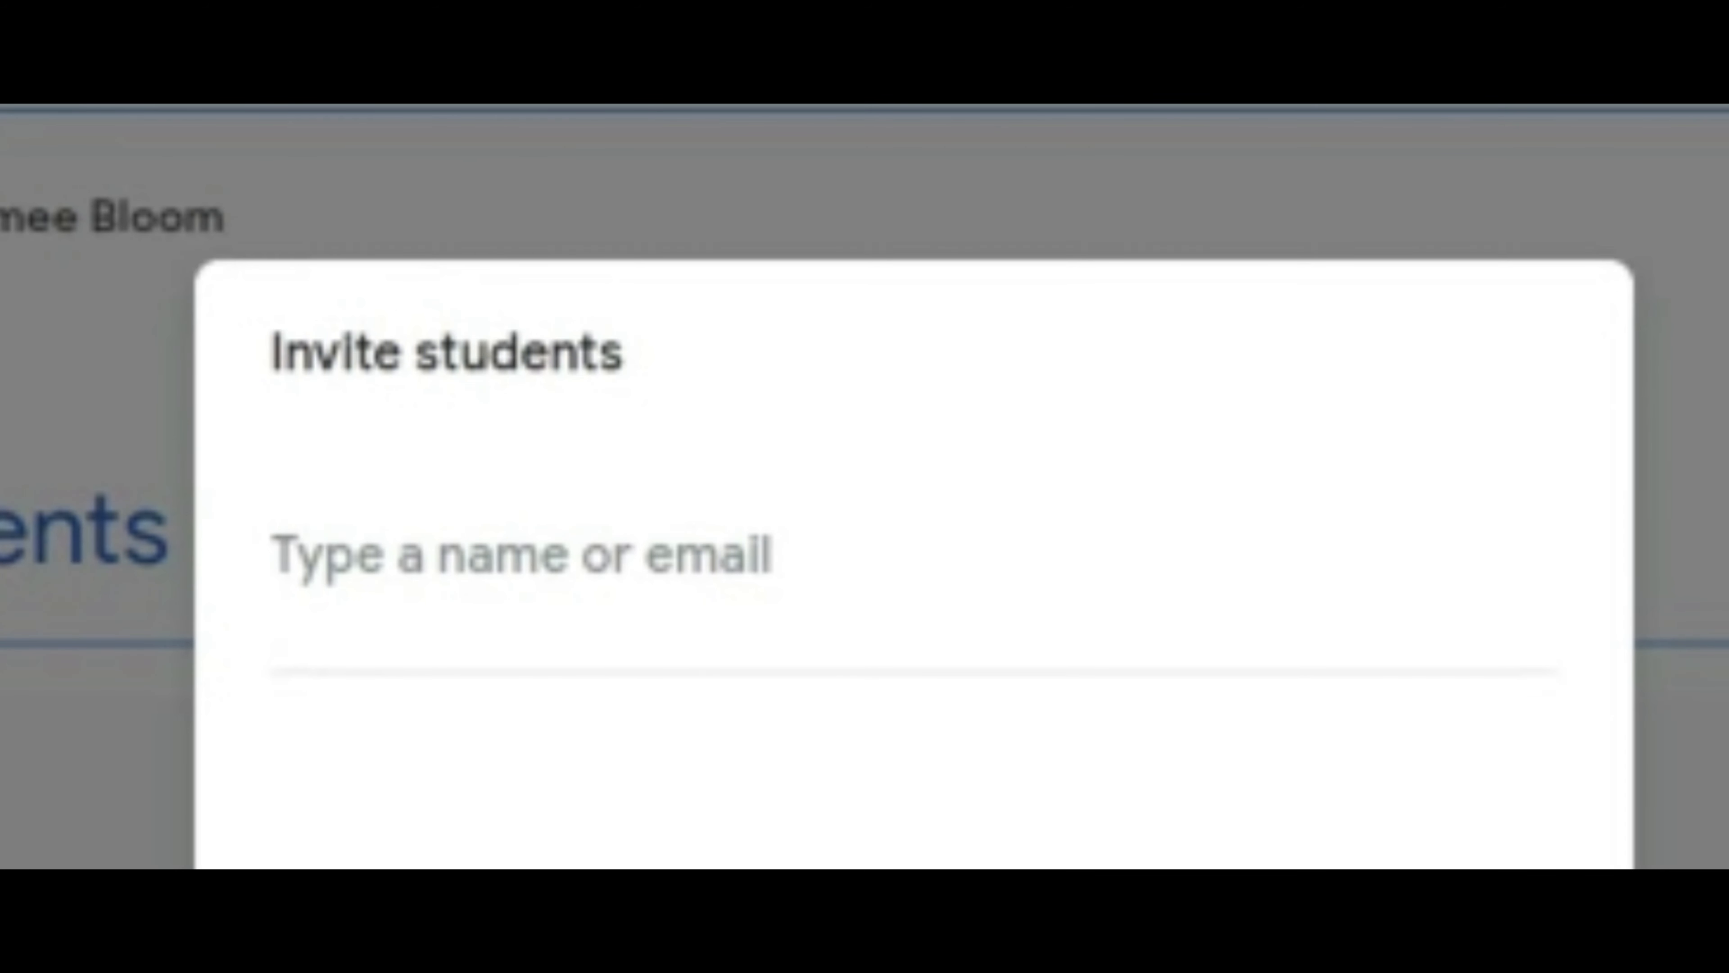
key(Escape)
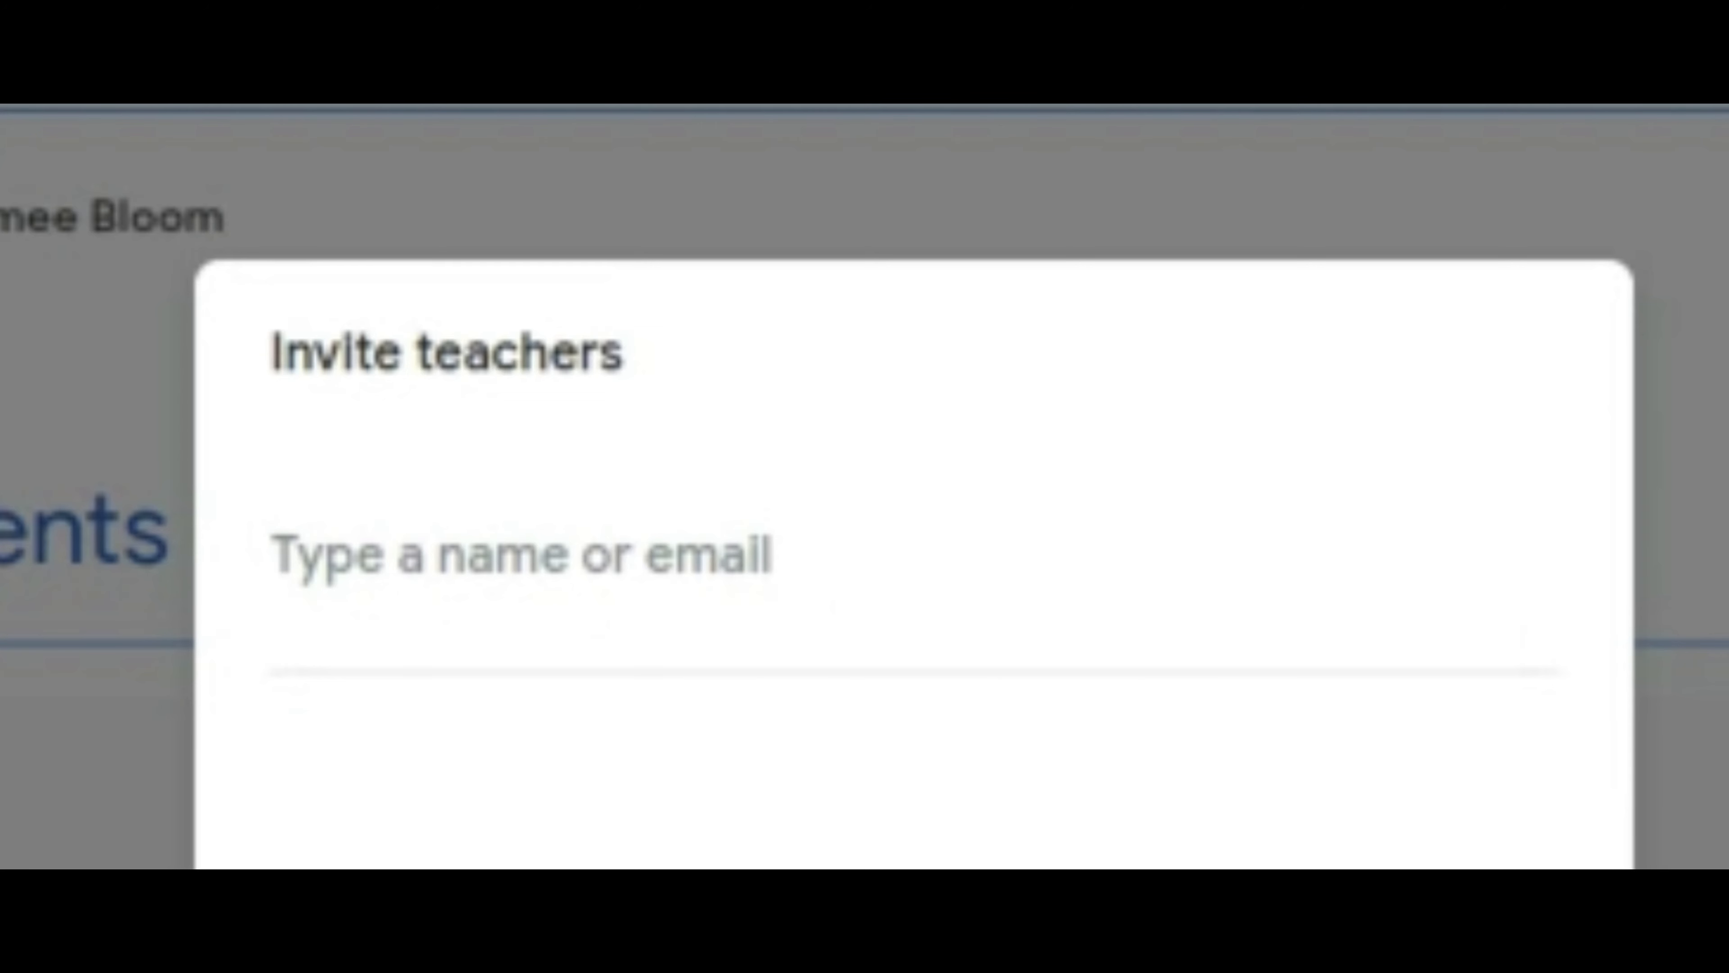
Invite a co-teacher to the class by searching for their account and sending the invitation.
text(kd)
key(BackSpace)
text(ah)
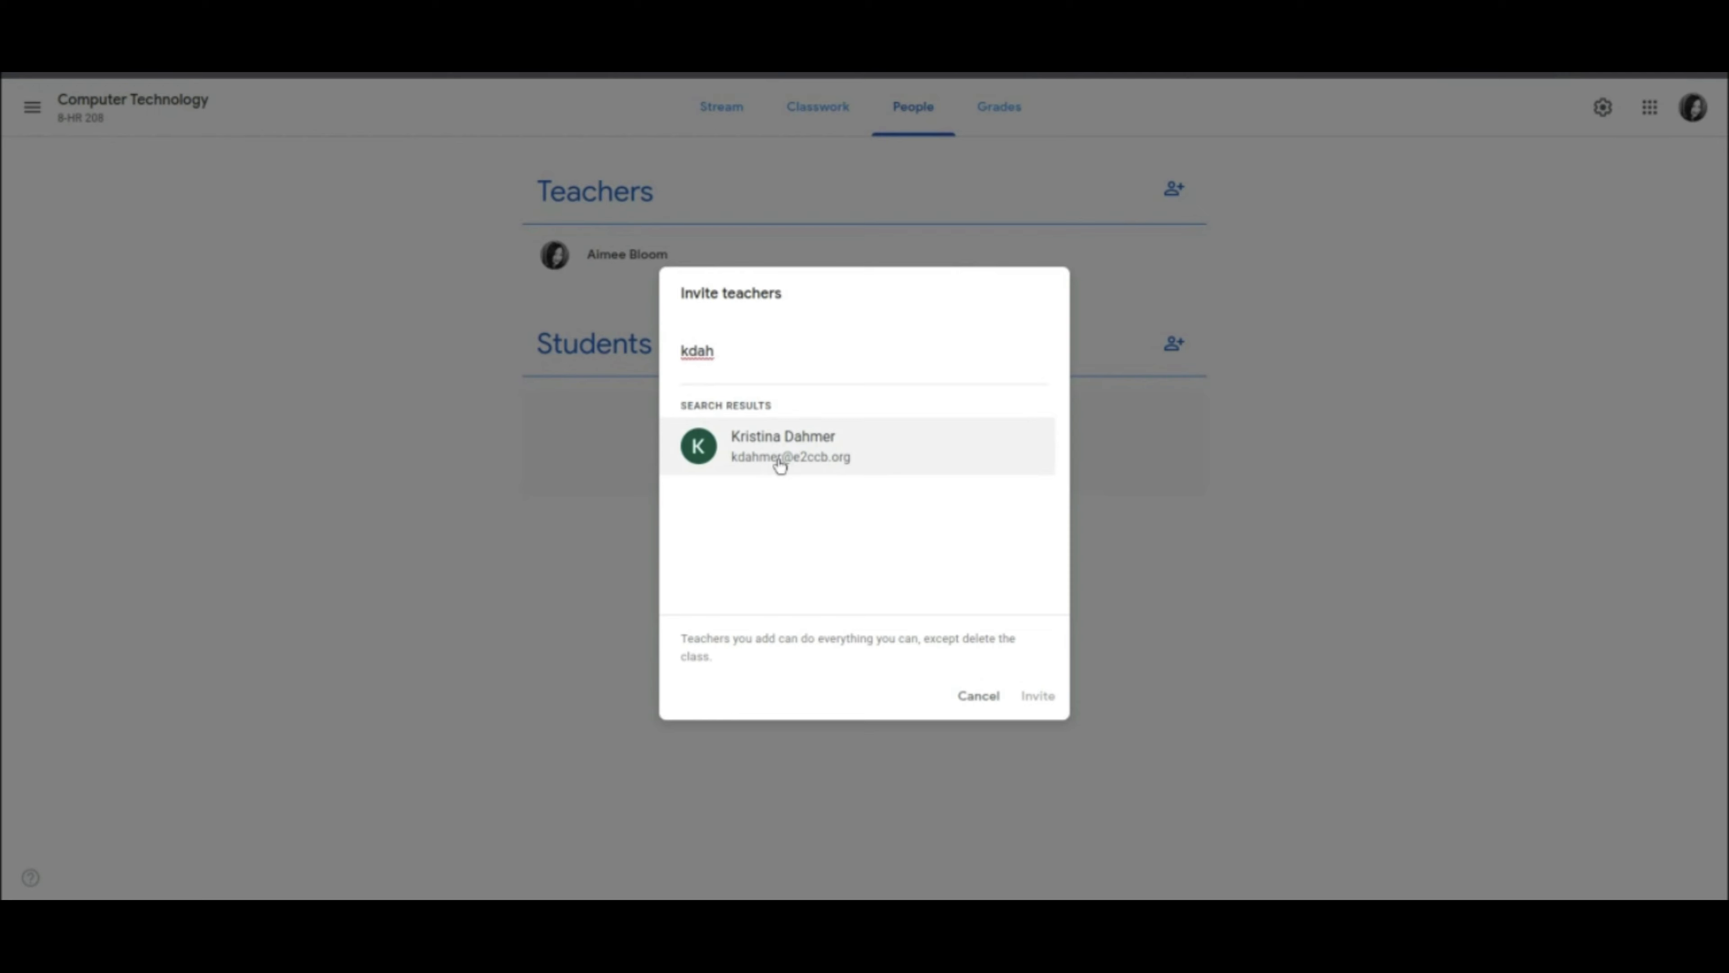
click(615, 851)
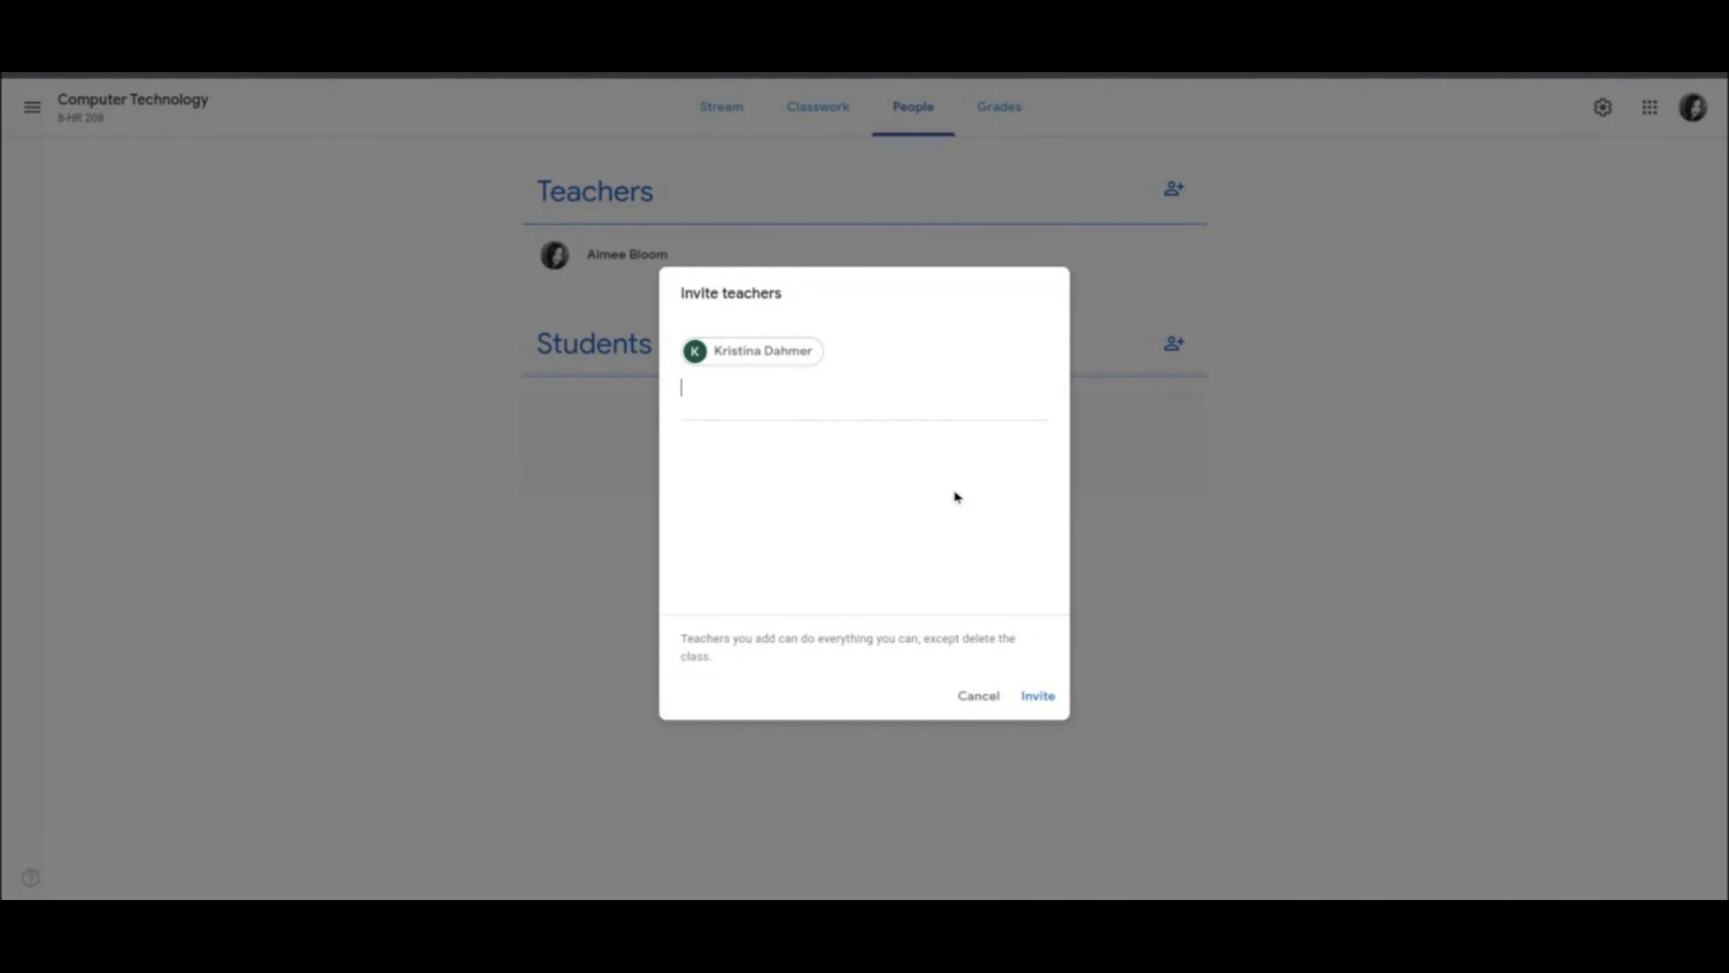
click(1032, 694)
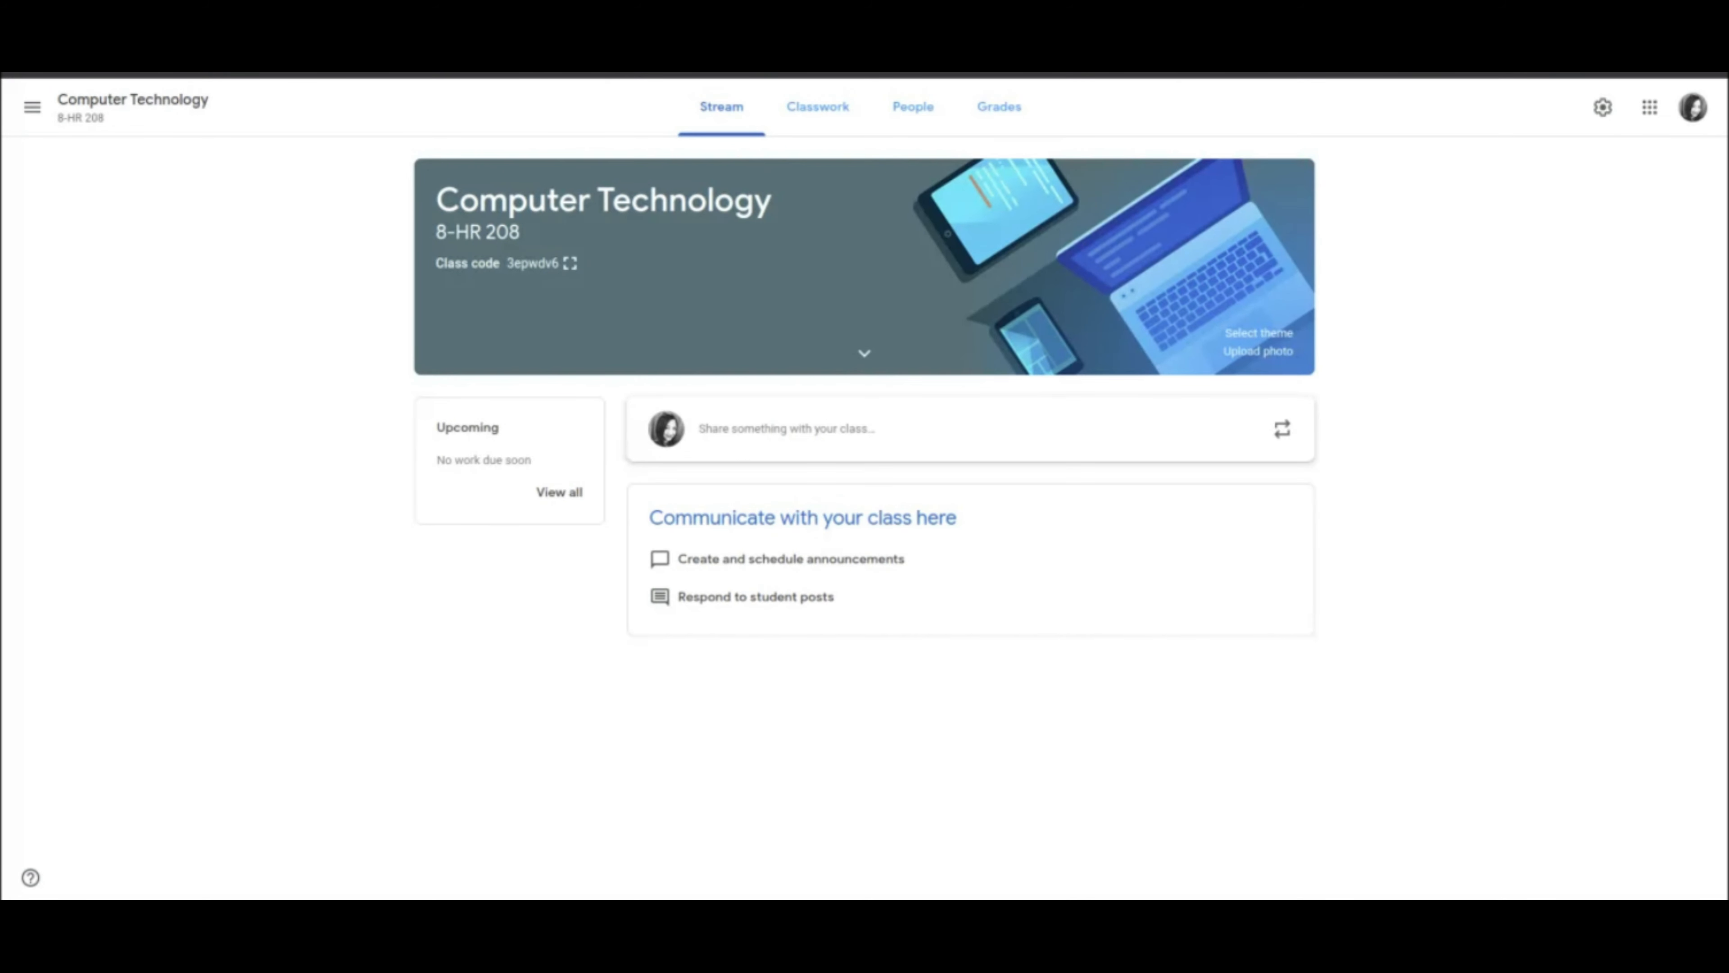
Examine the class code options in the General section of the class settings and close the settings.
click(1603, 108)
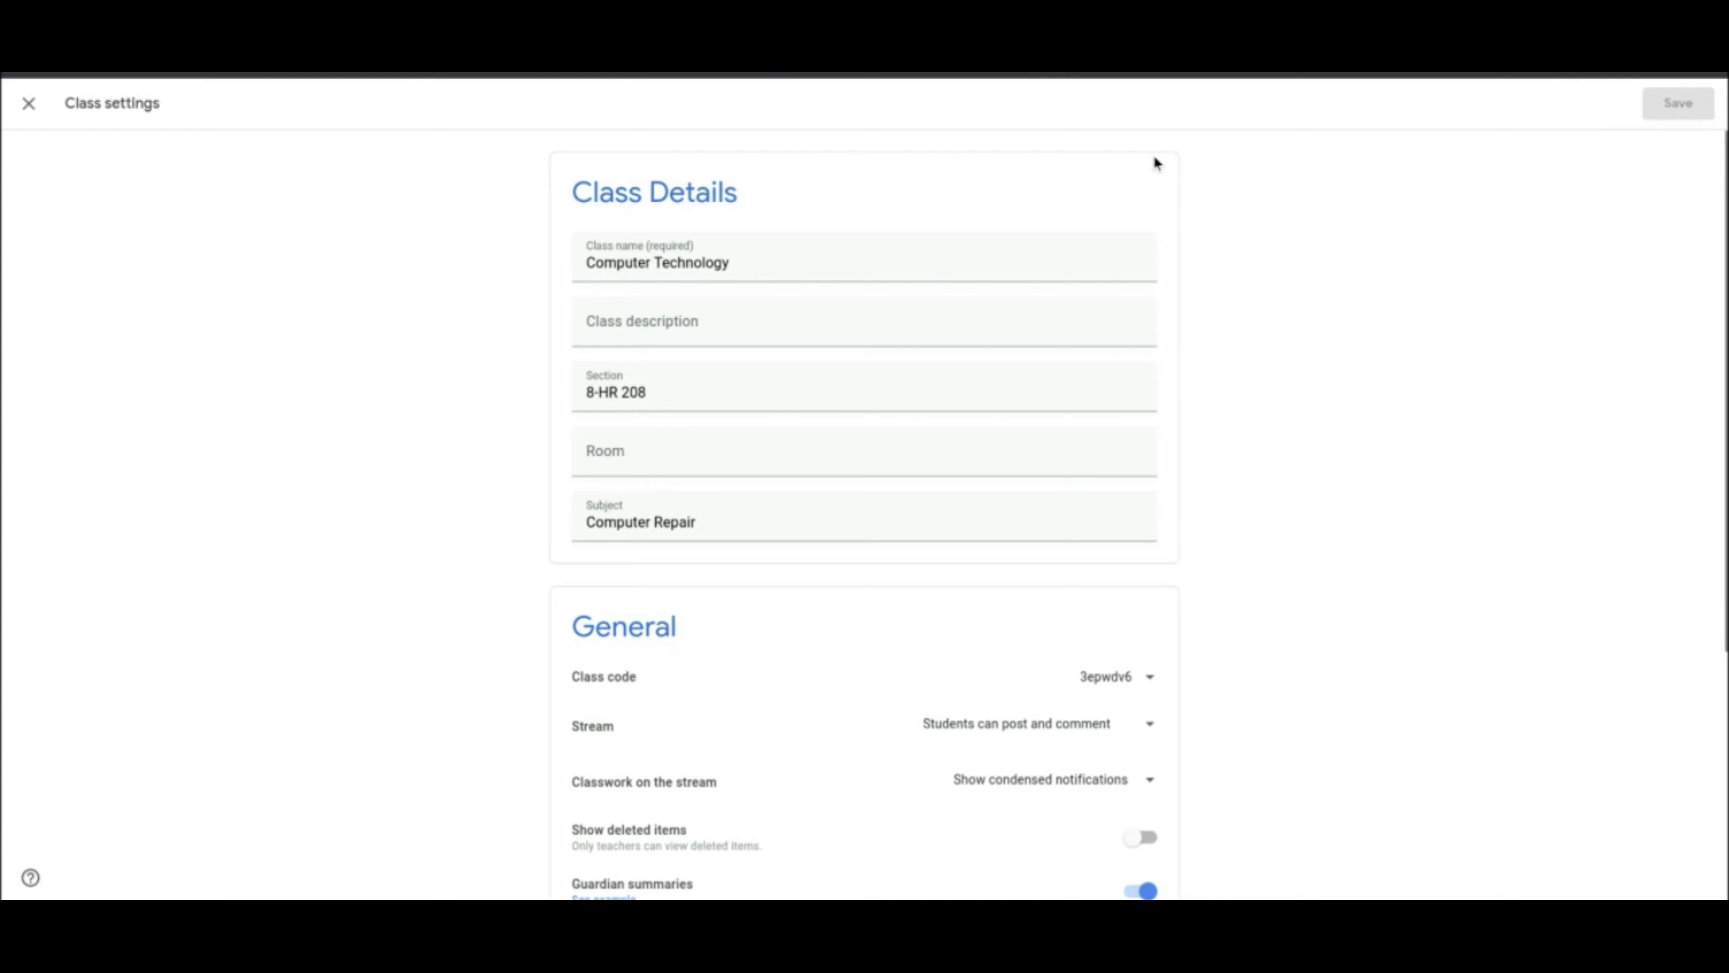
click(28, 103)
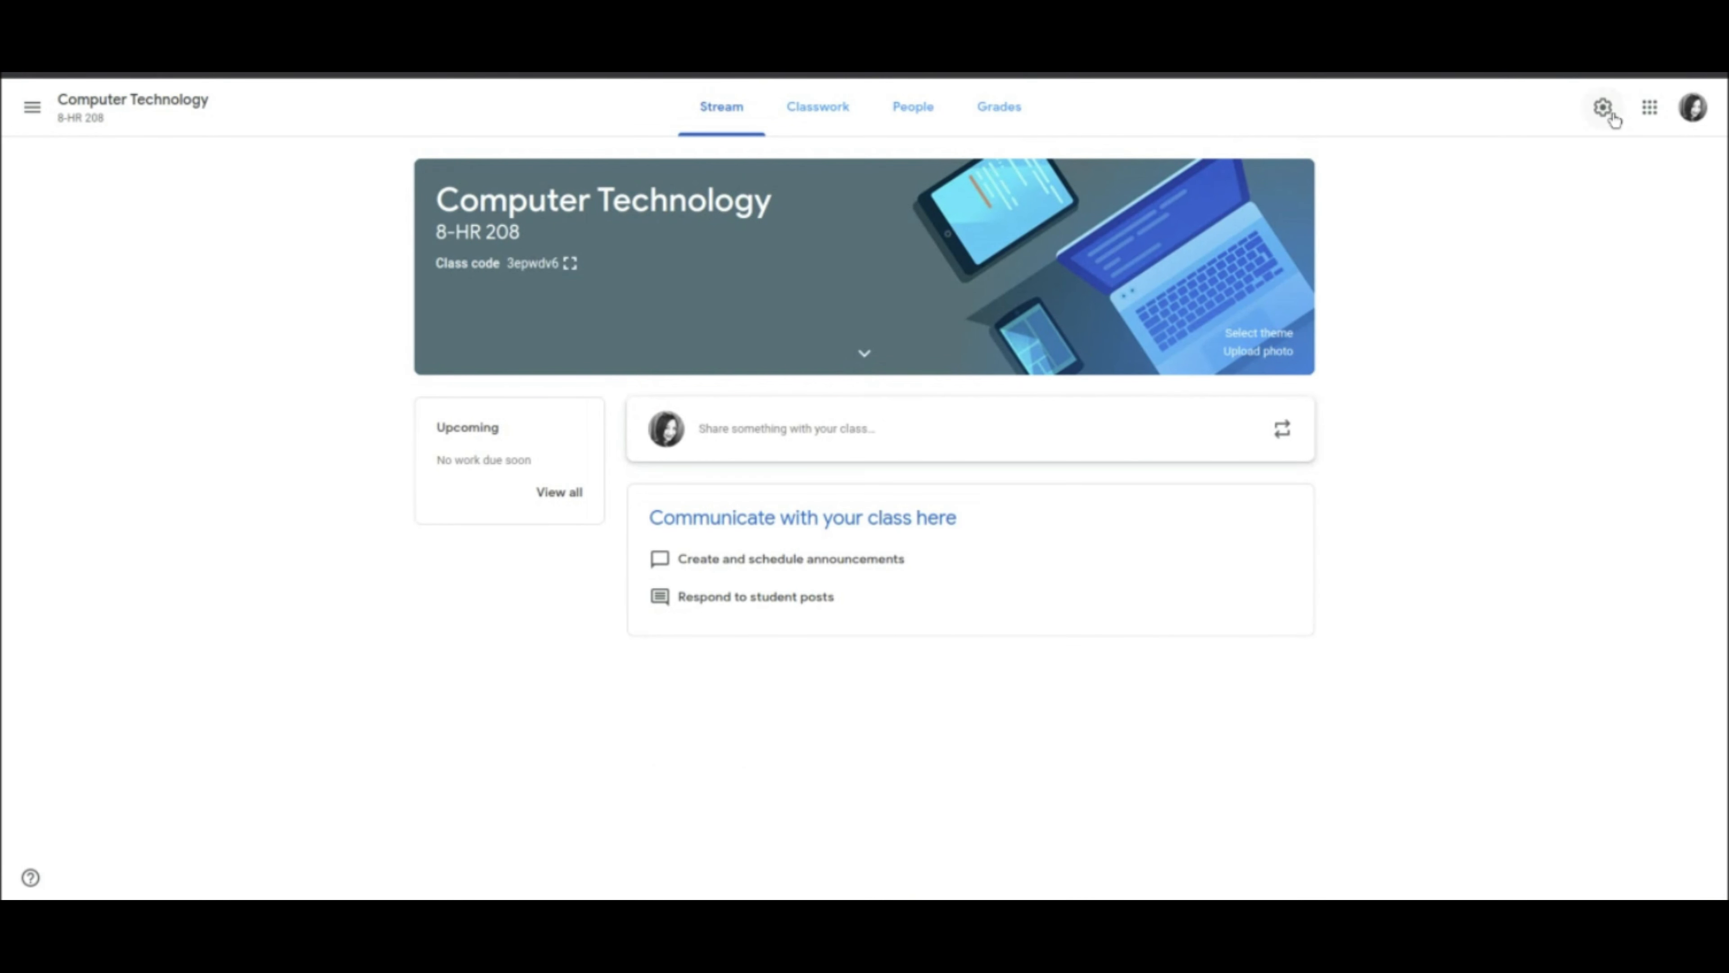
click(1603, 109)
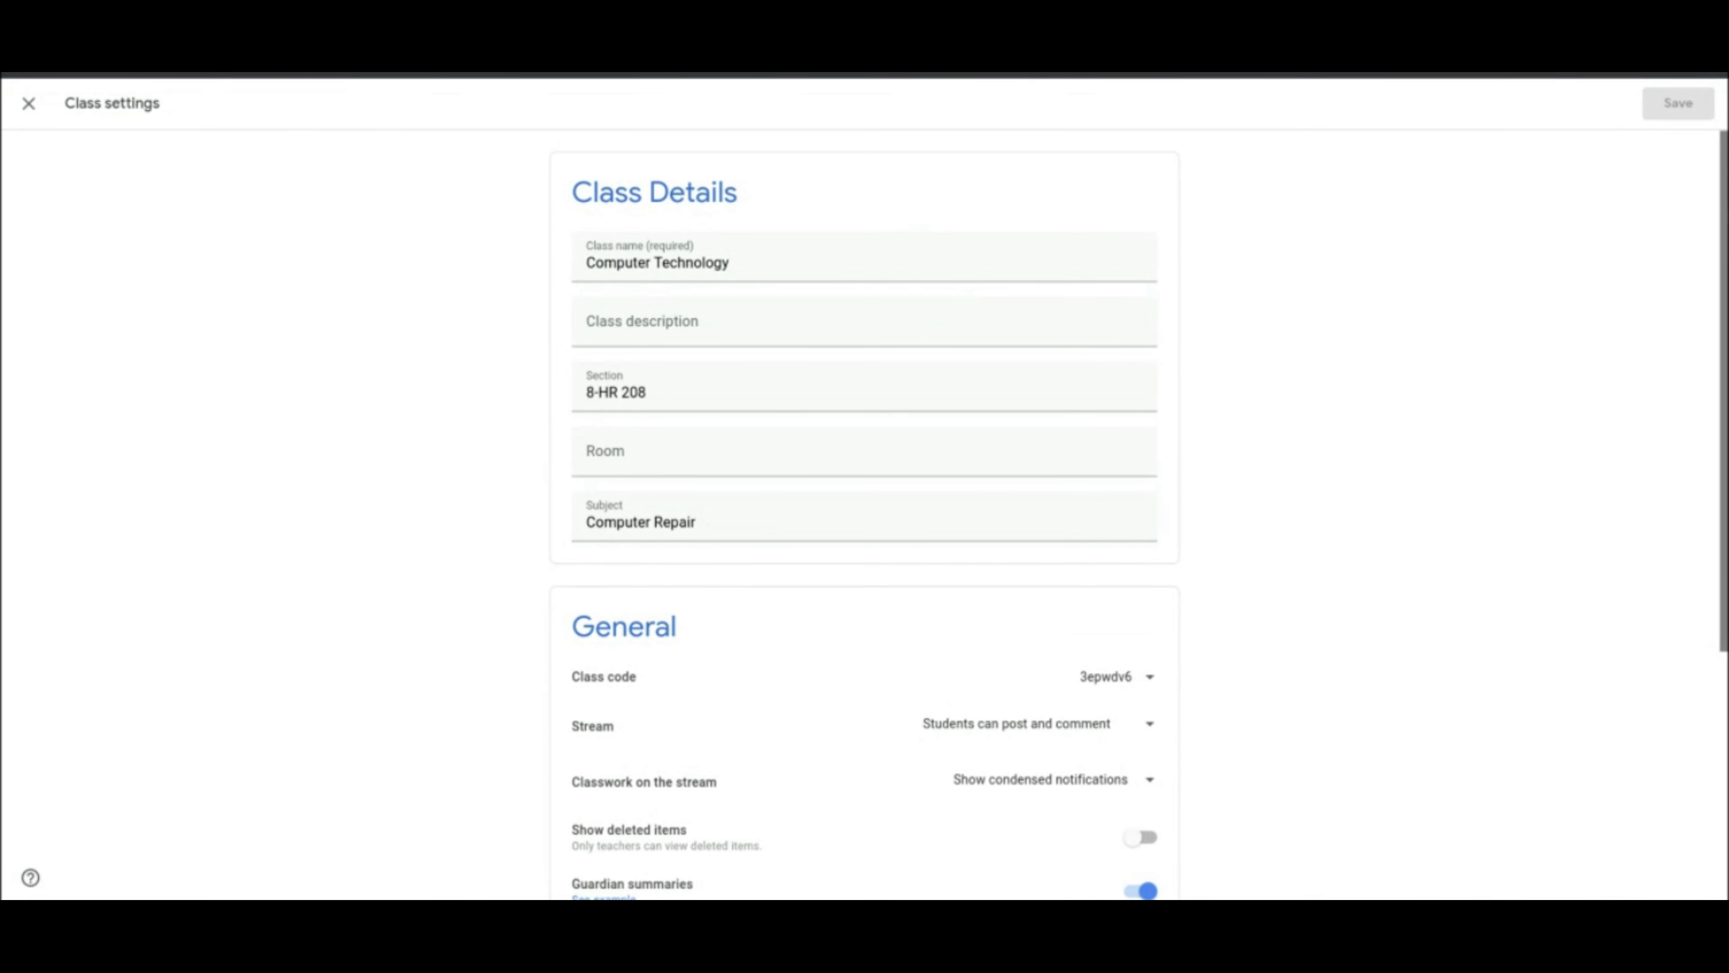
scroll(864, 510, down, 3)
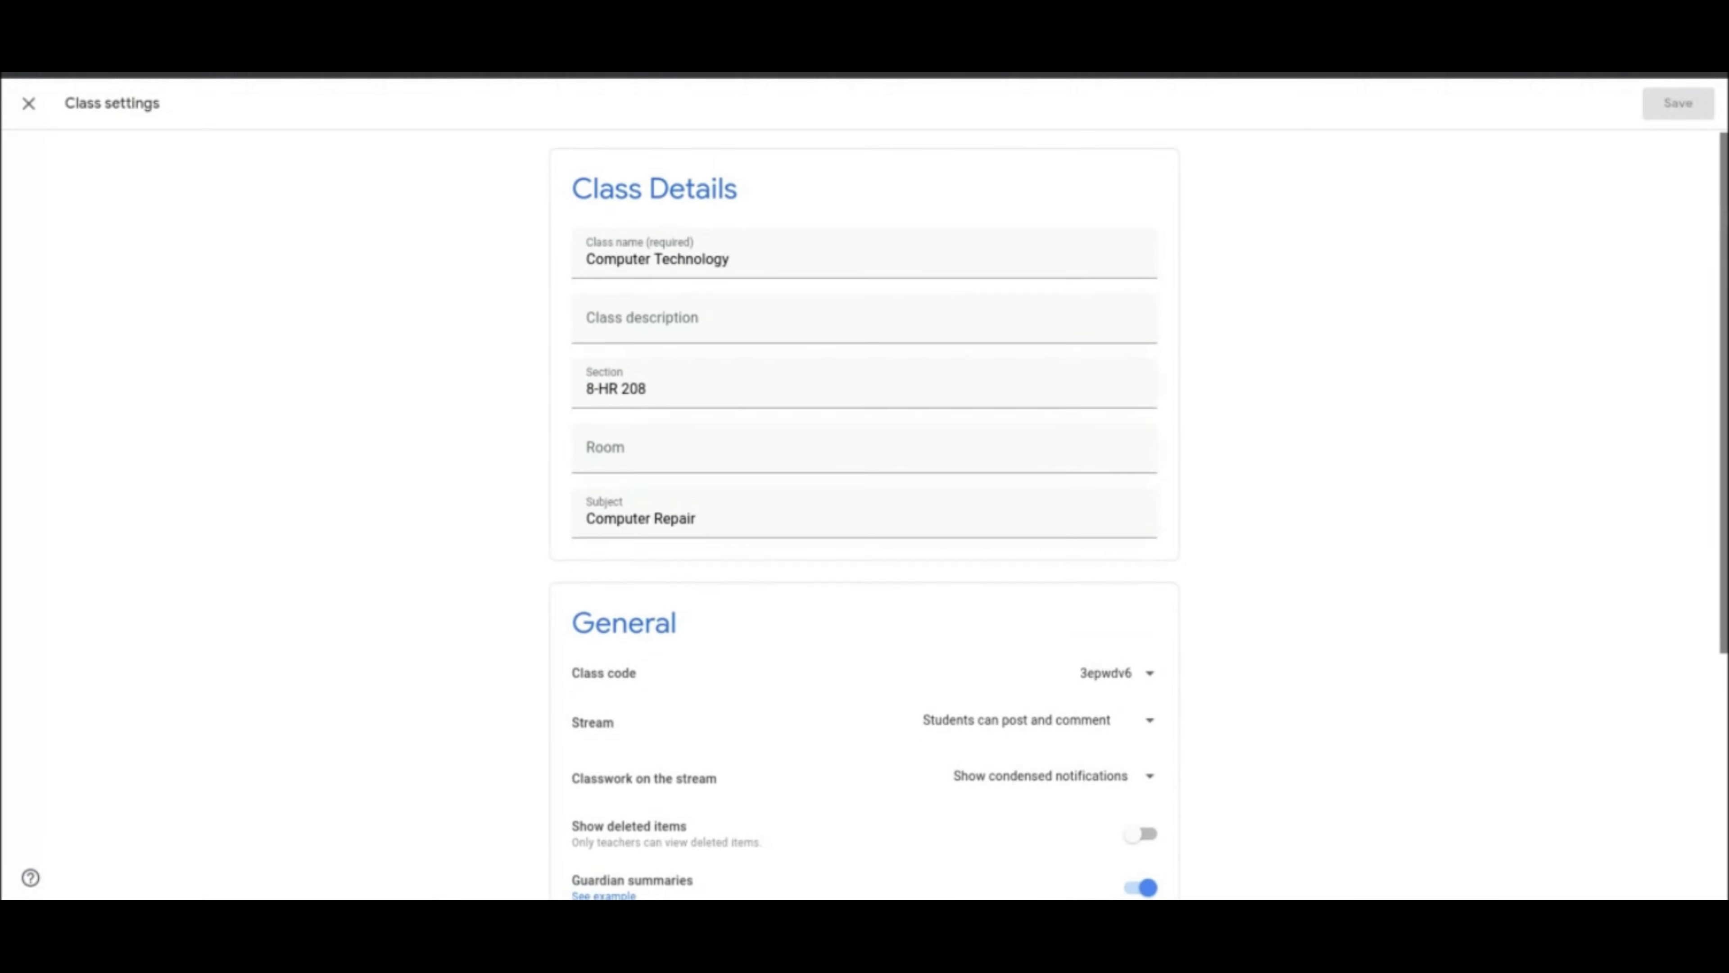
scroll(1163, 439, down, 2)
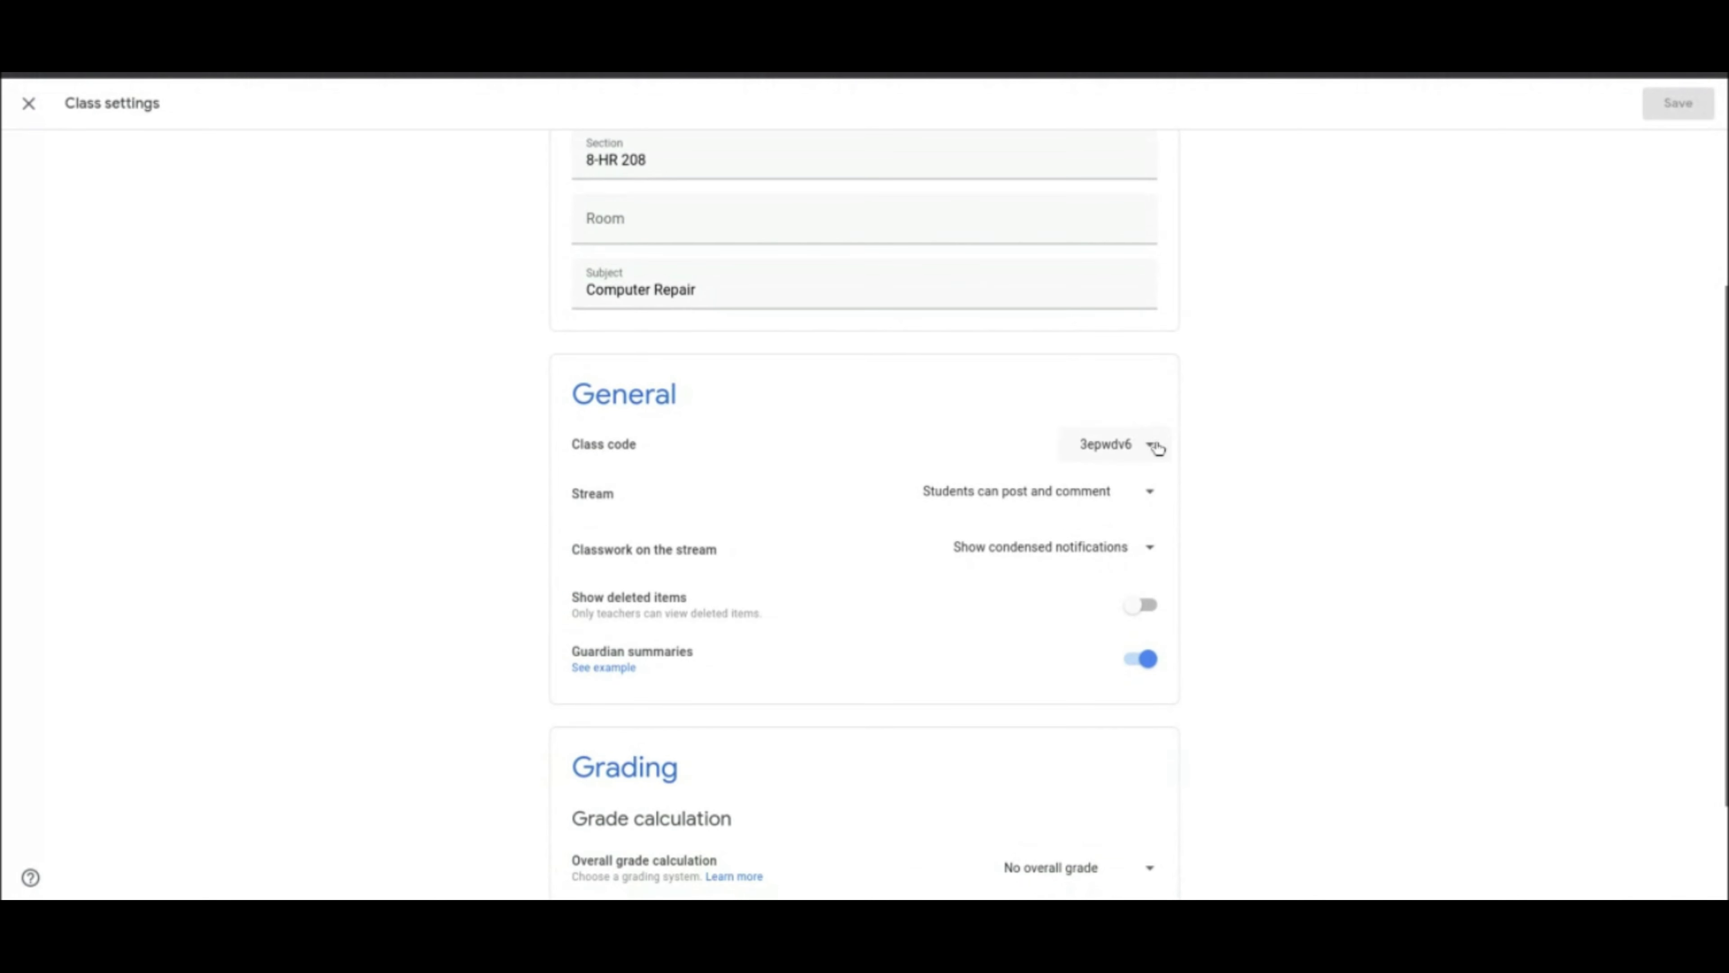
click(1154, 446)
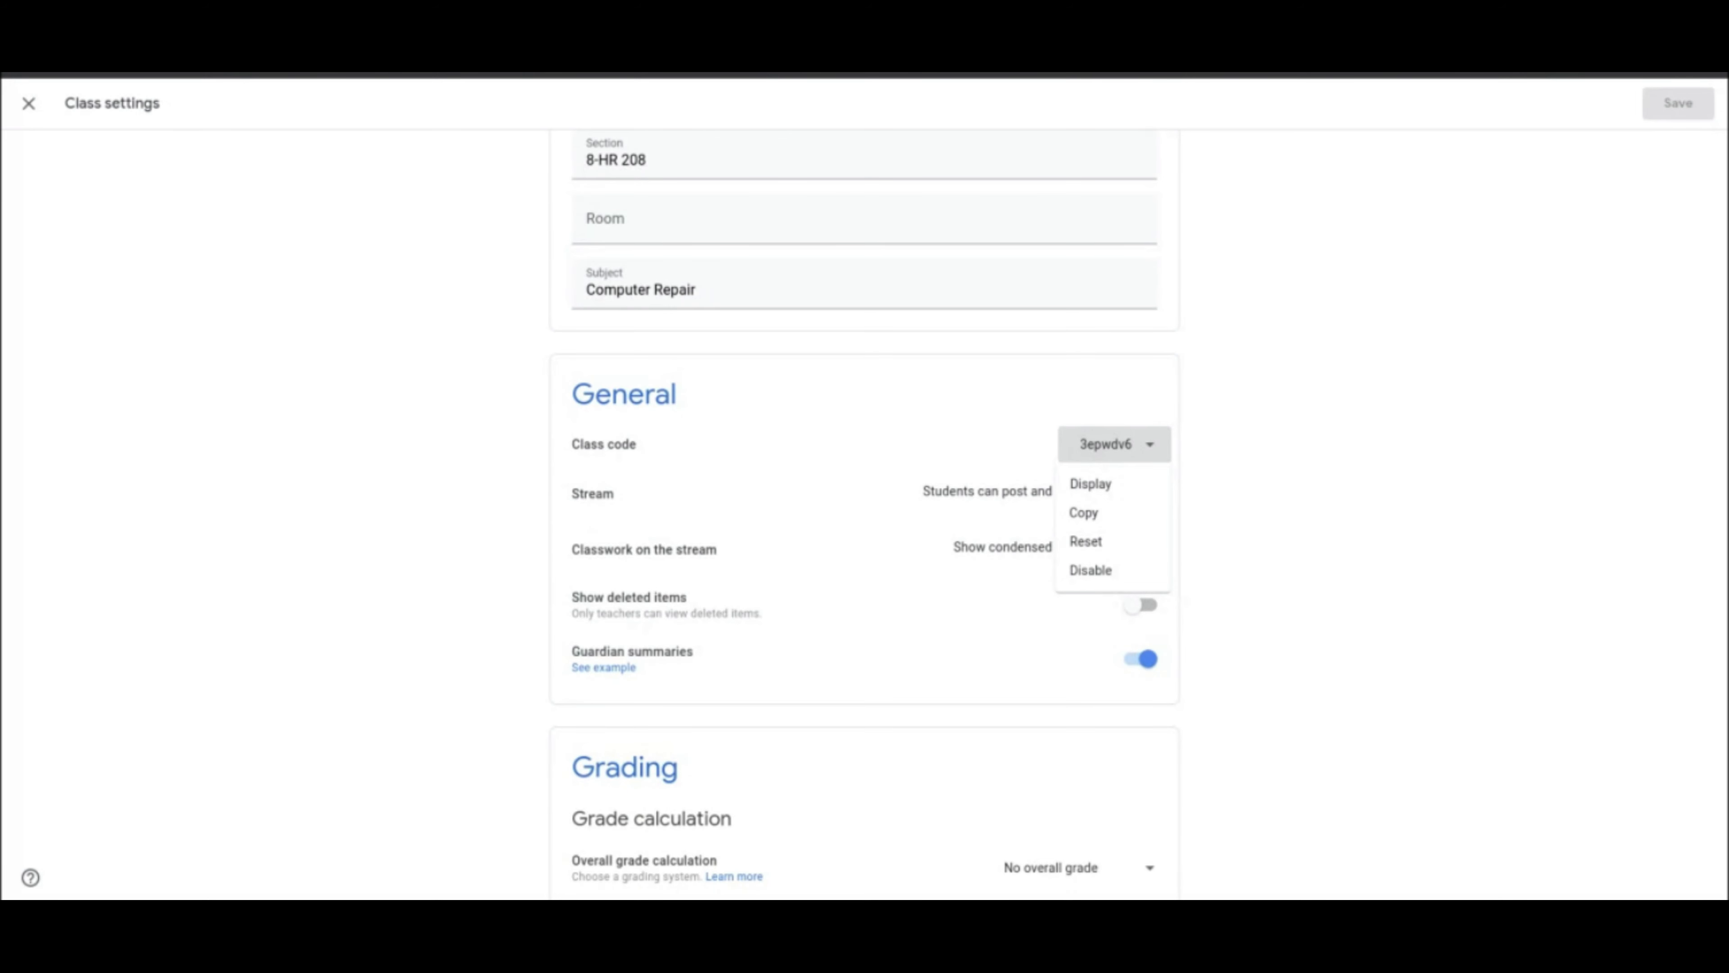
click(1332, 435)
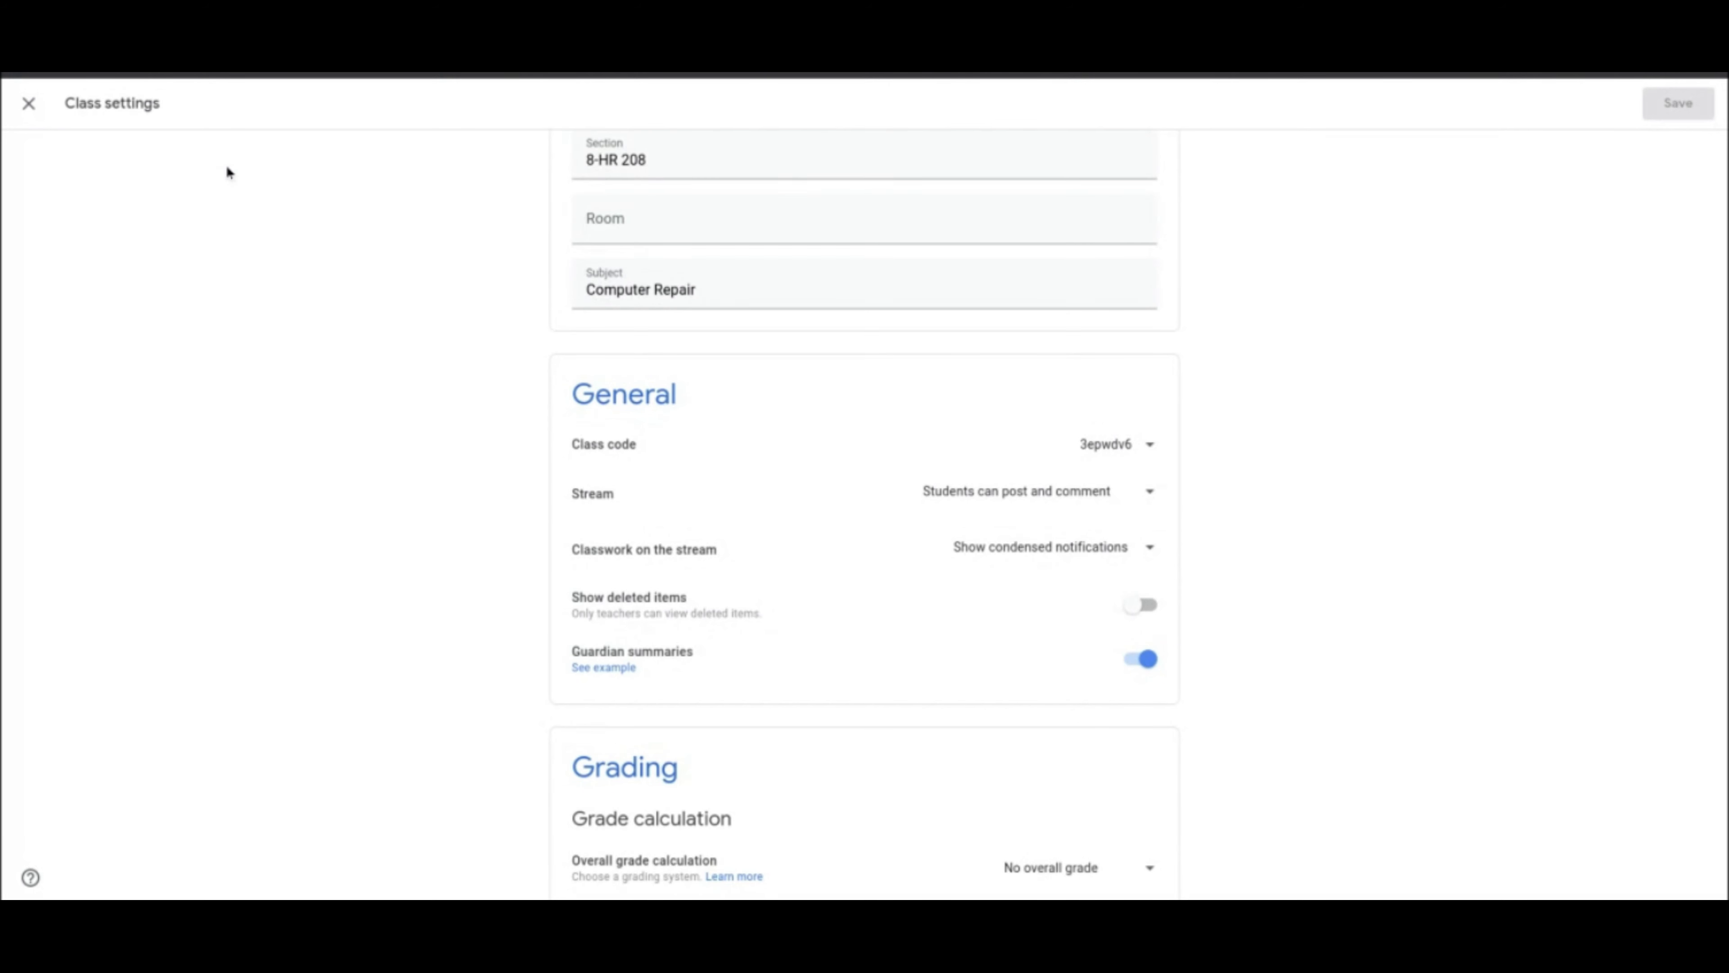
click(27, 109)
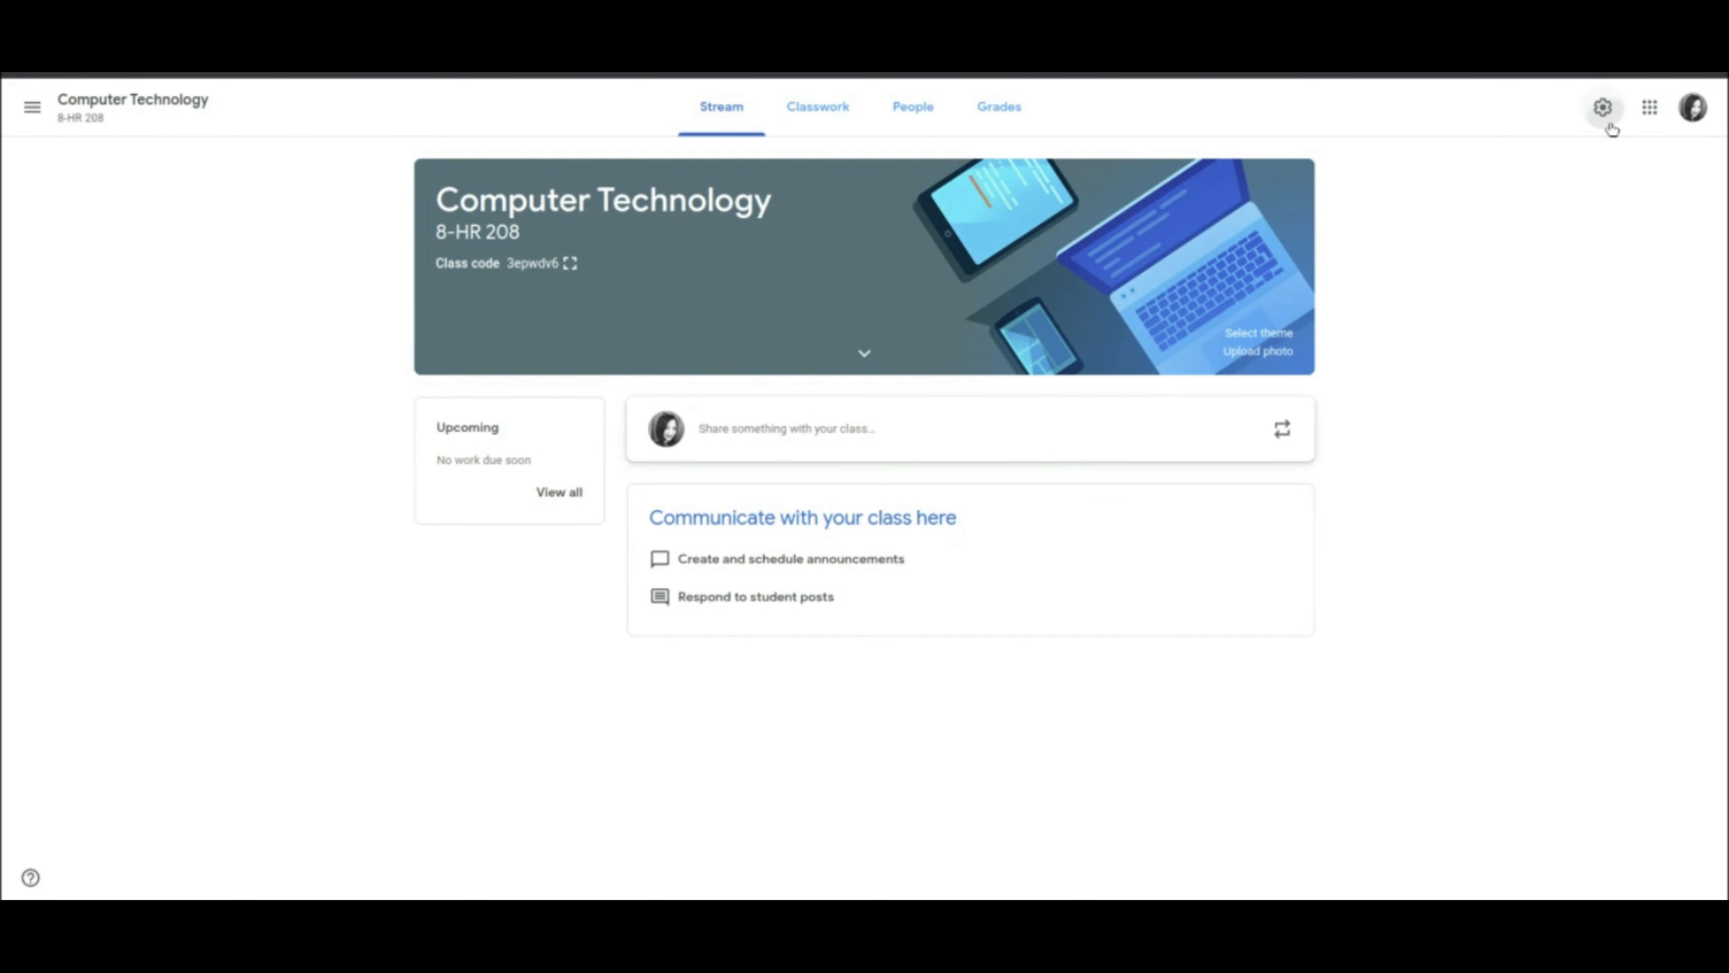
Examine the choices for Stream posting permissions and for Classwork on the stream in the class settings, and close the settings.
click(1603, 108)
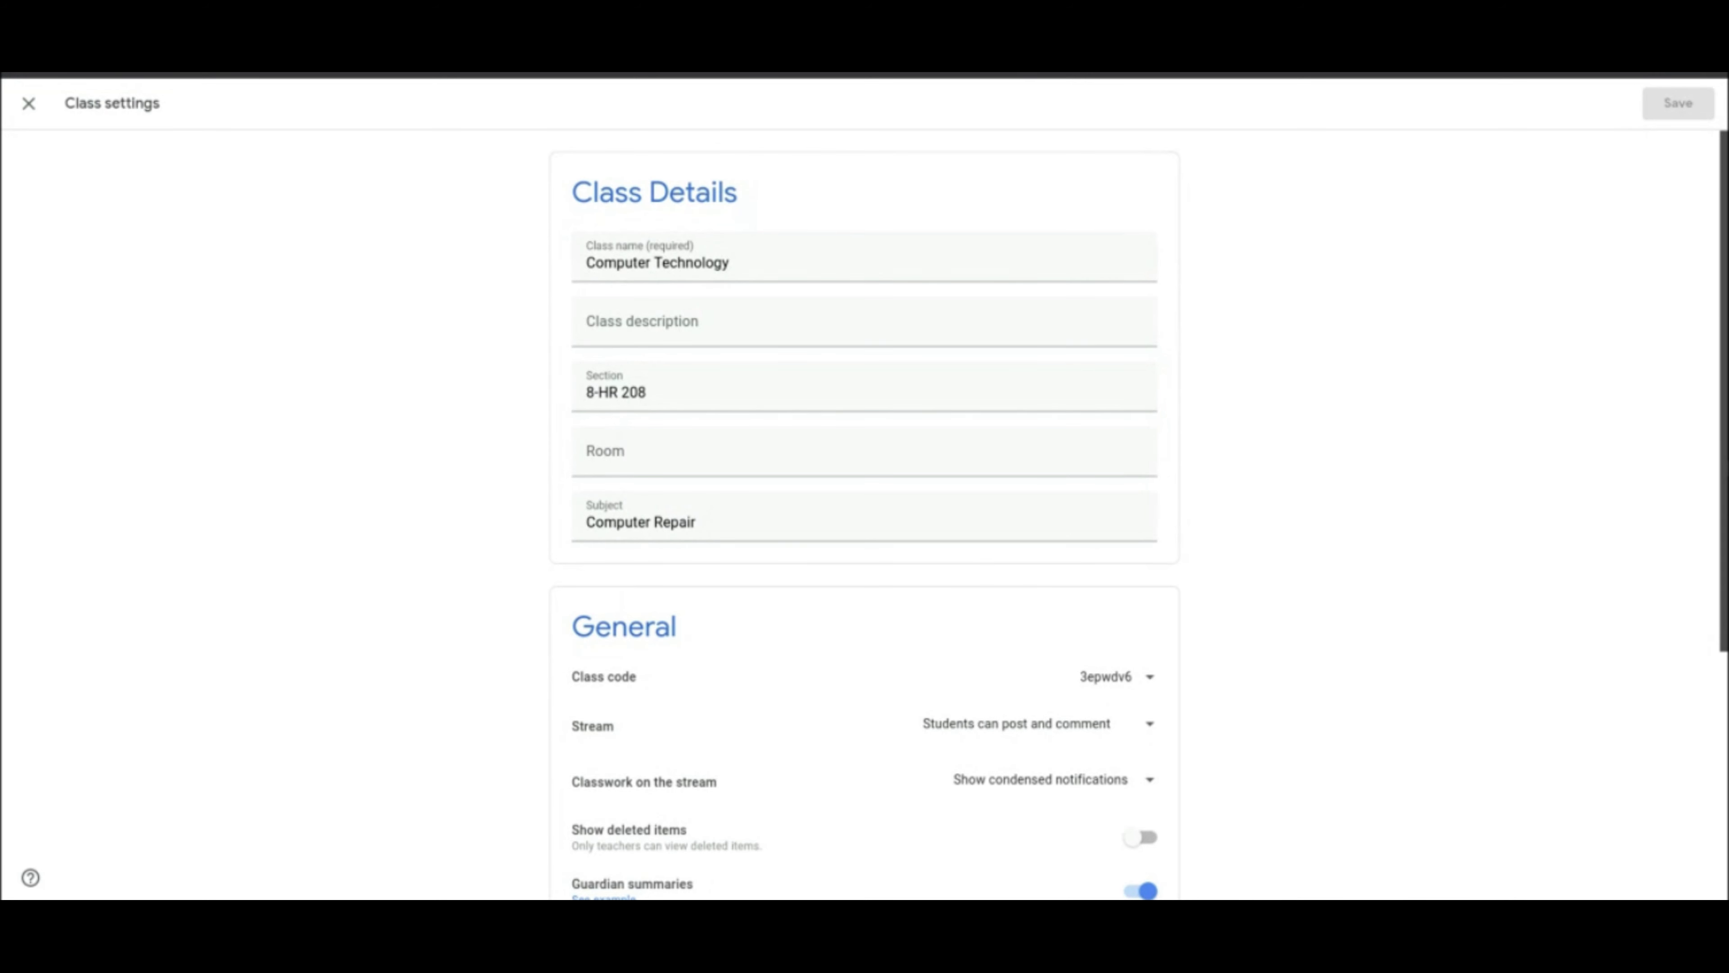
scroll(1722, 477, down, 3)
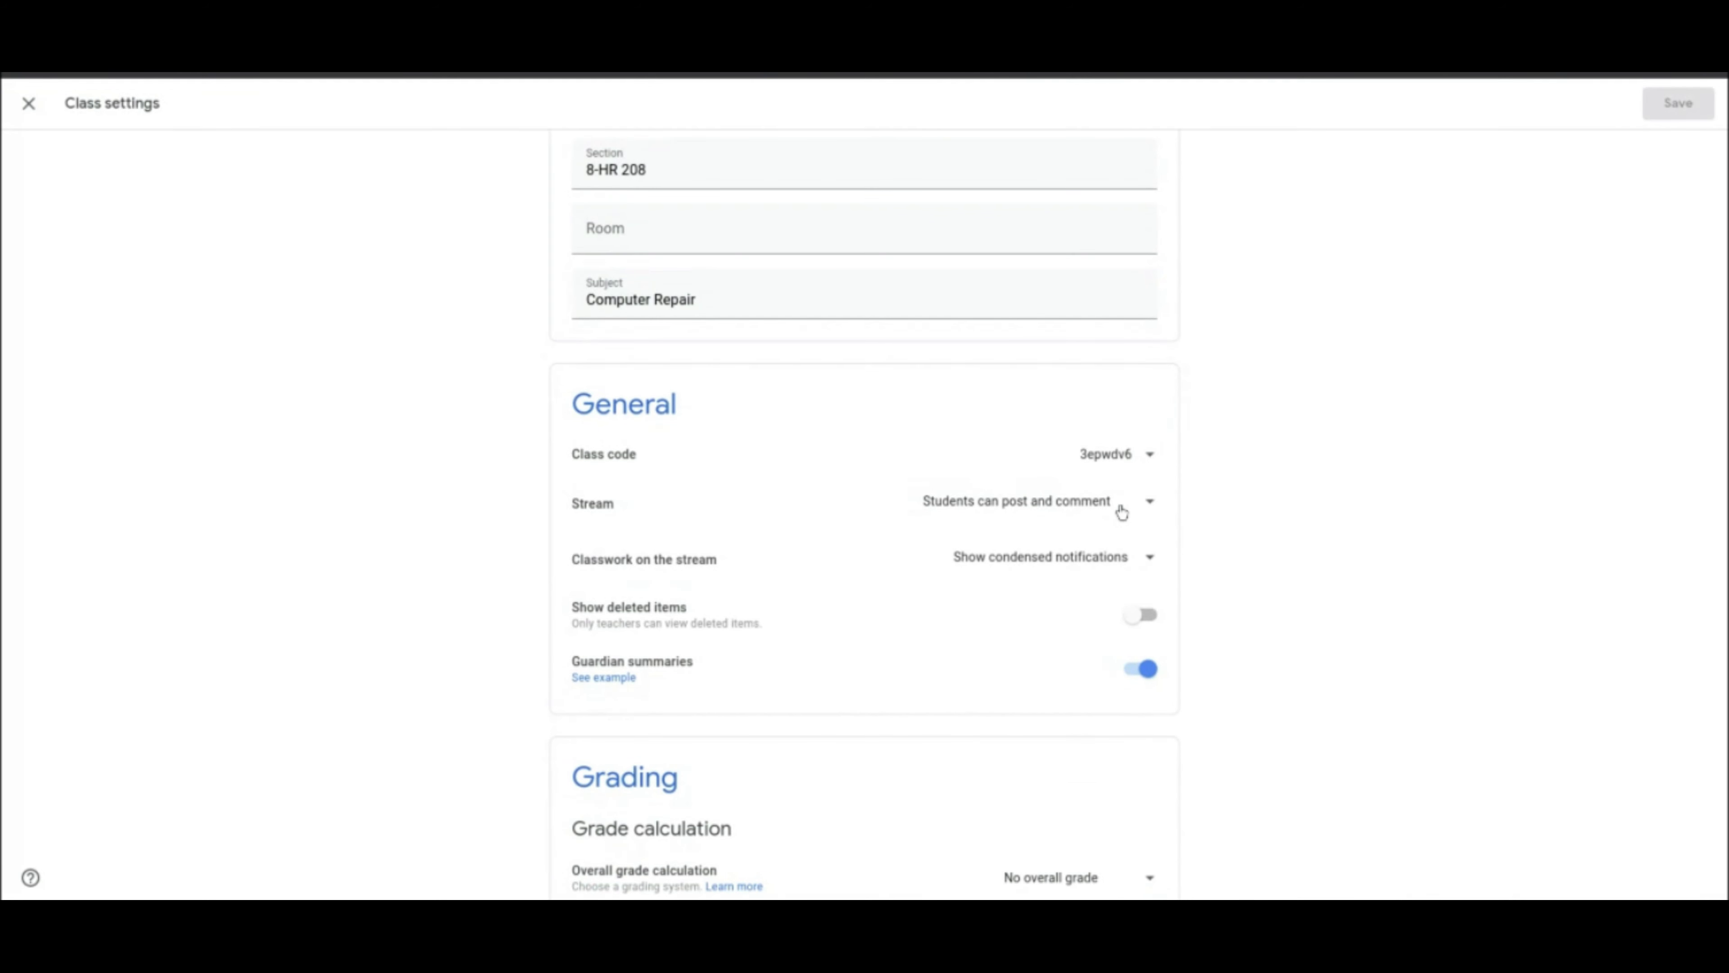
click(1149, 509)
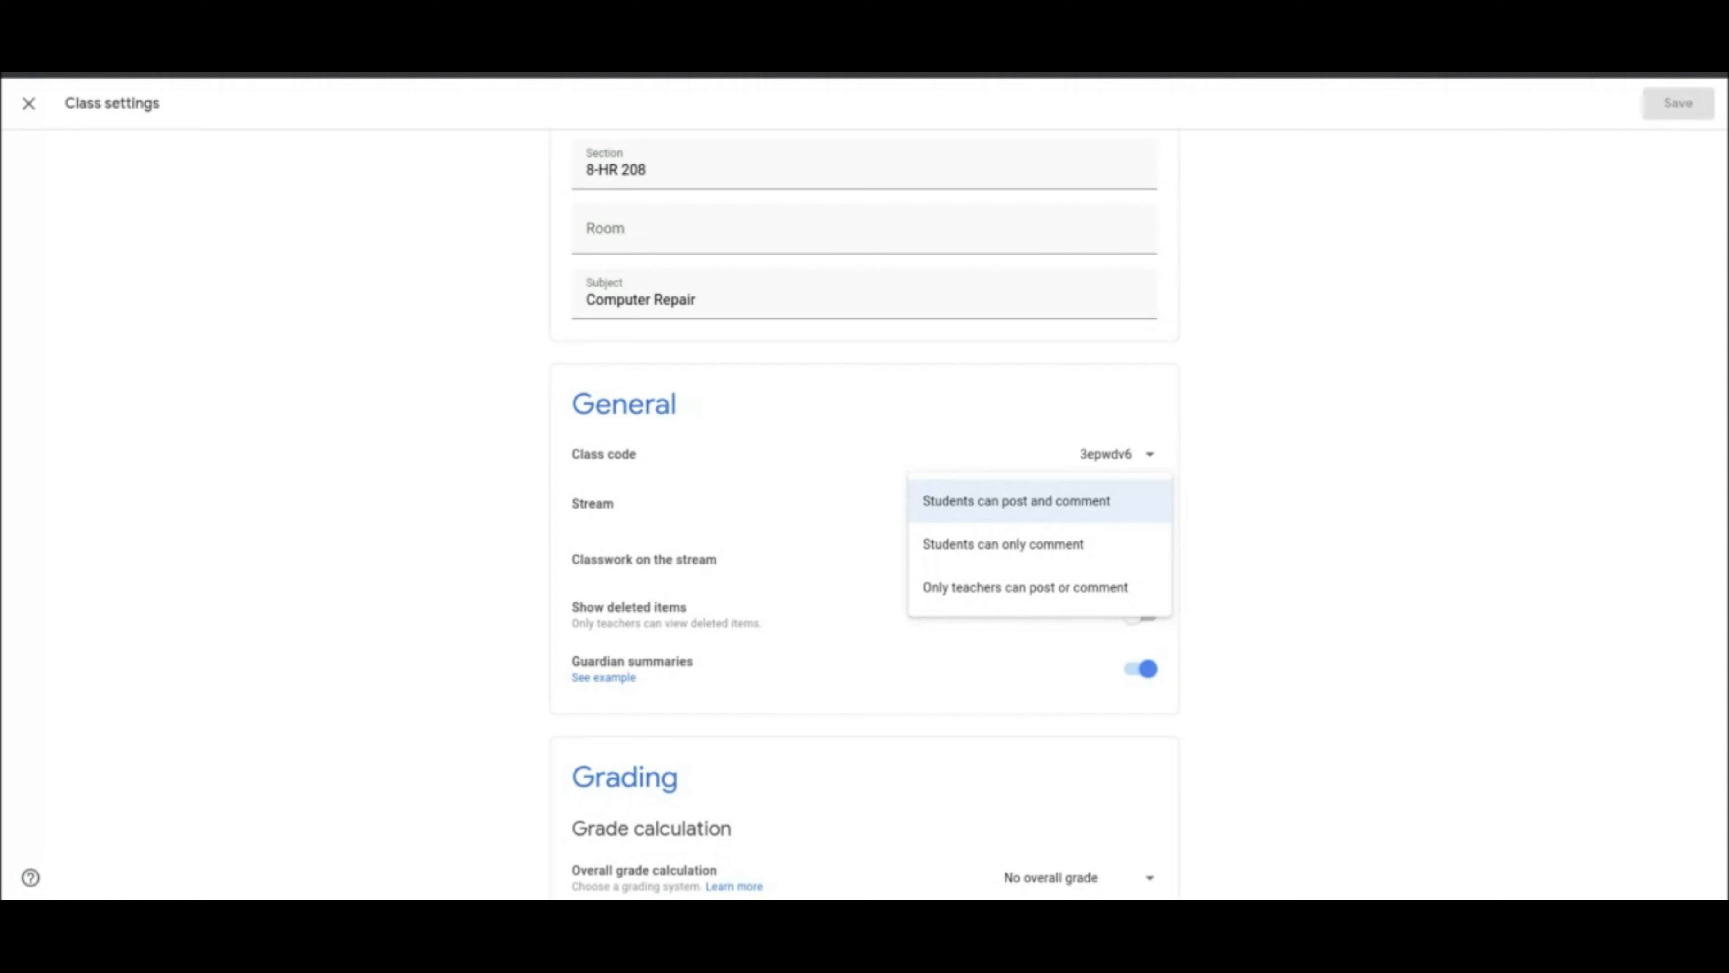
click(1301, 478)
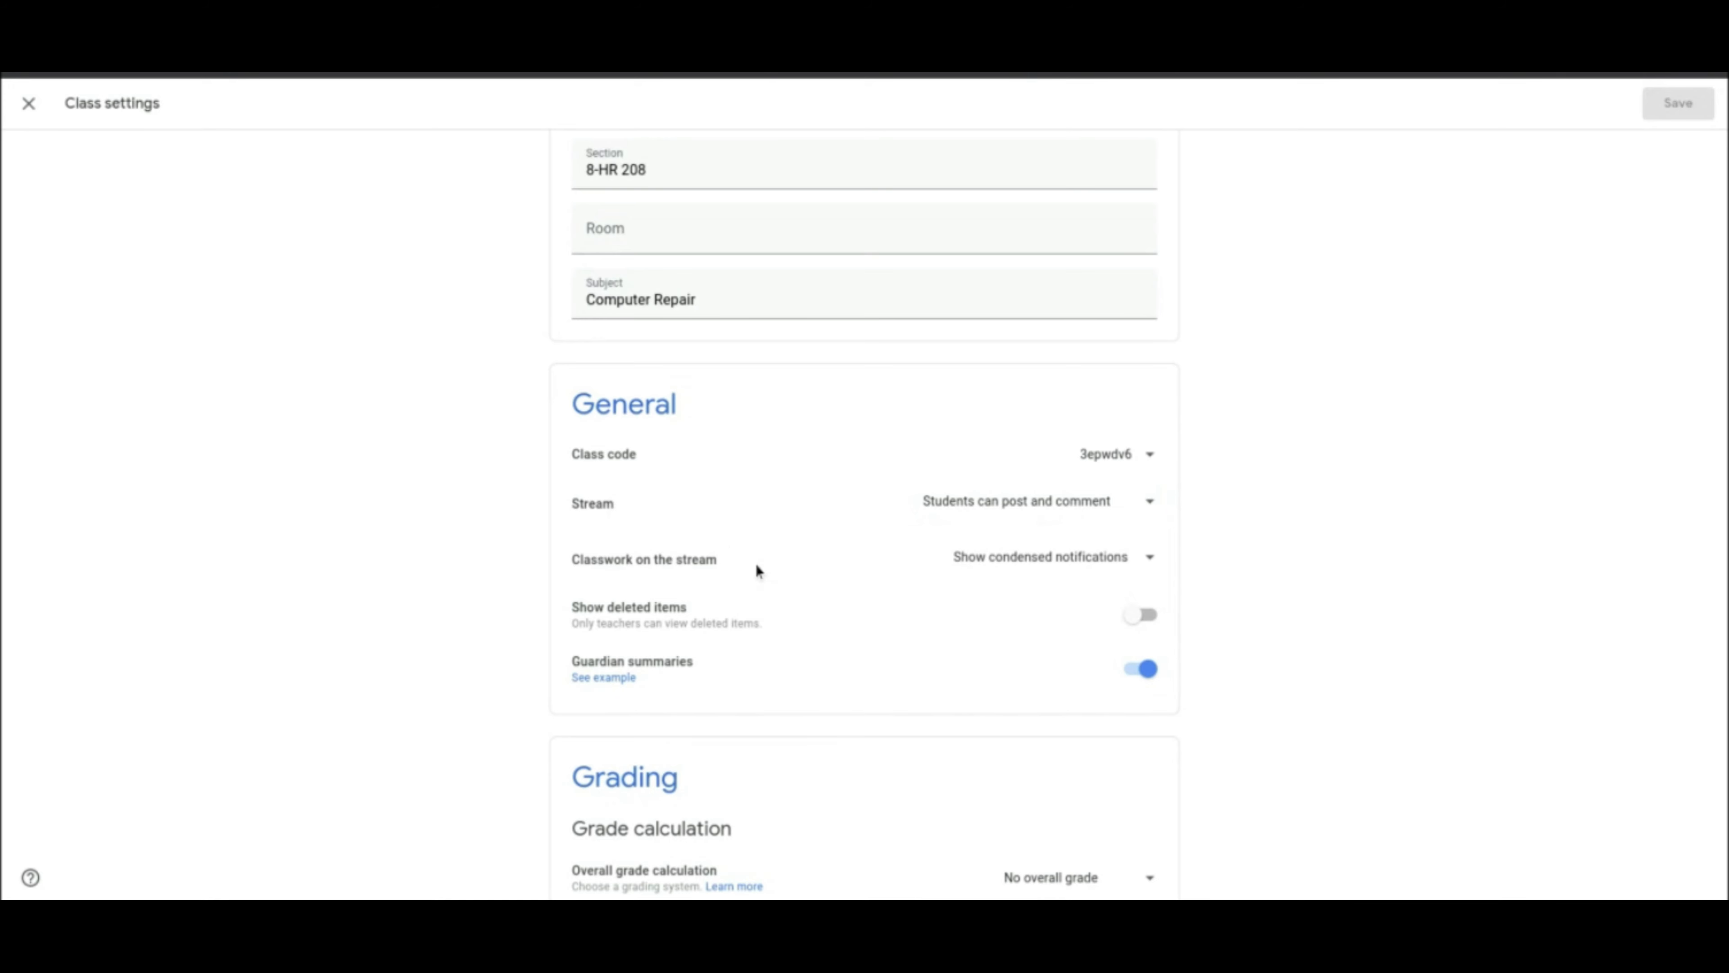
click(1092, 563)
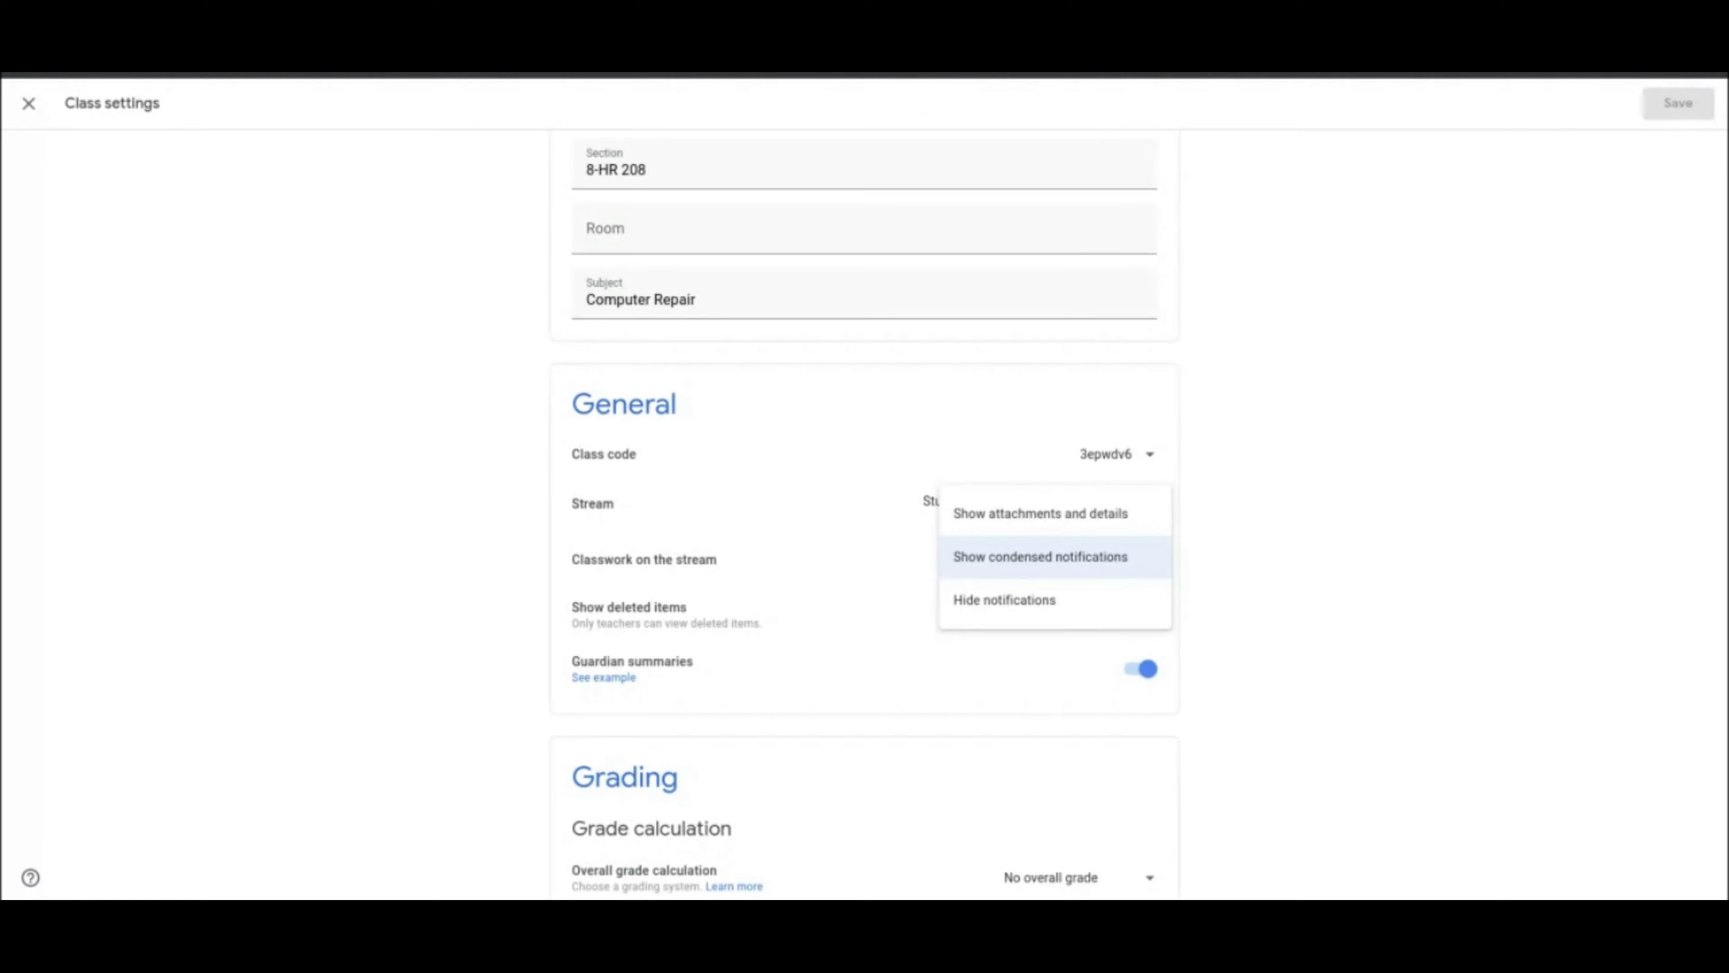
click(1224, 566)
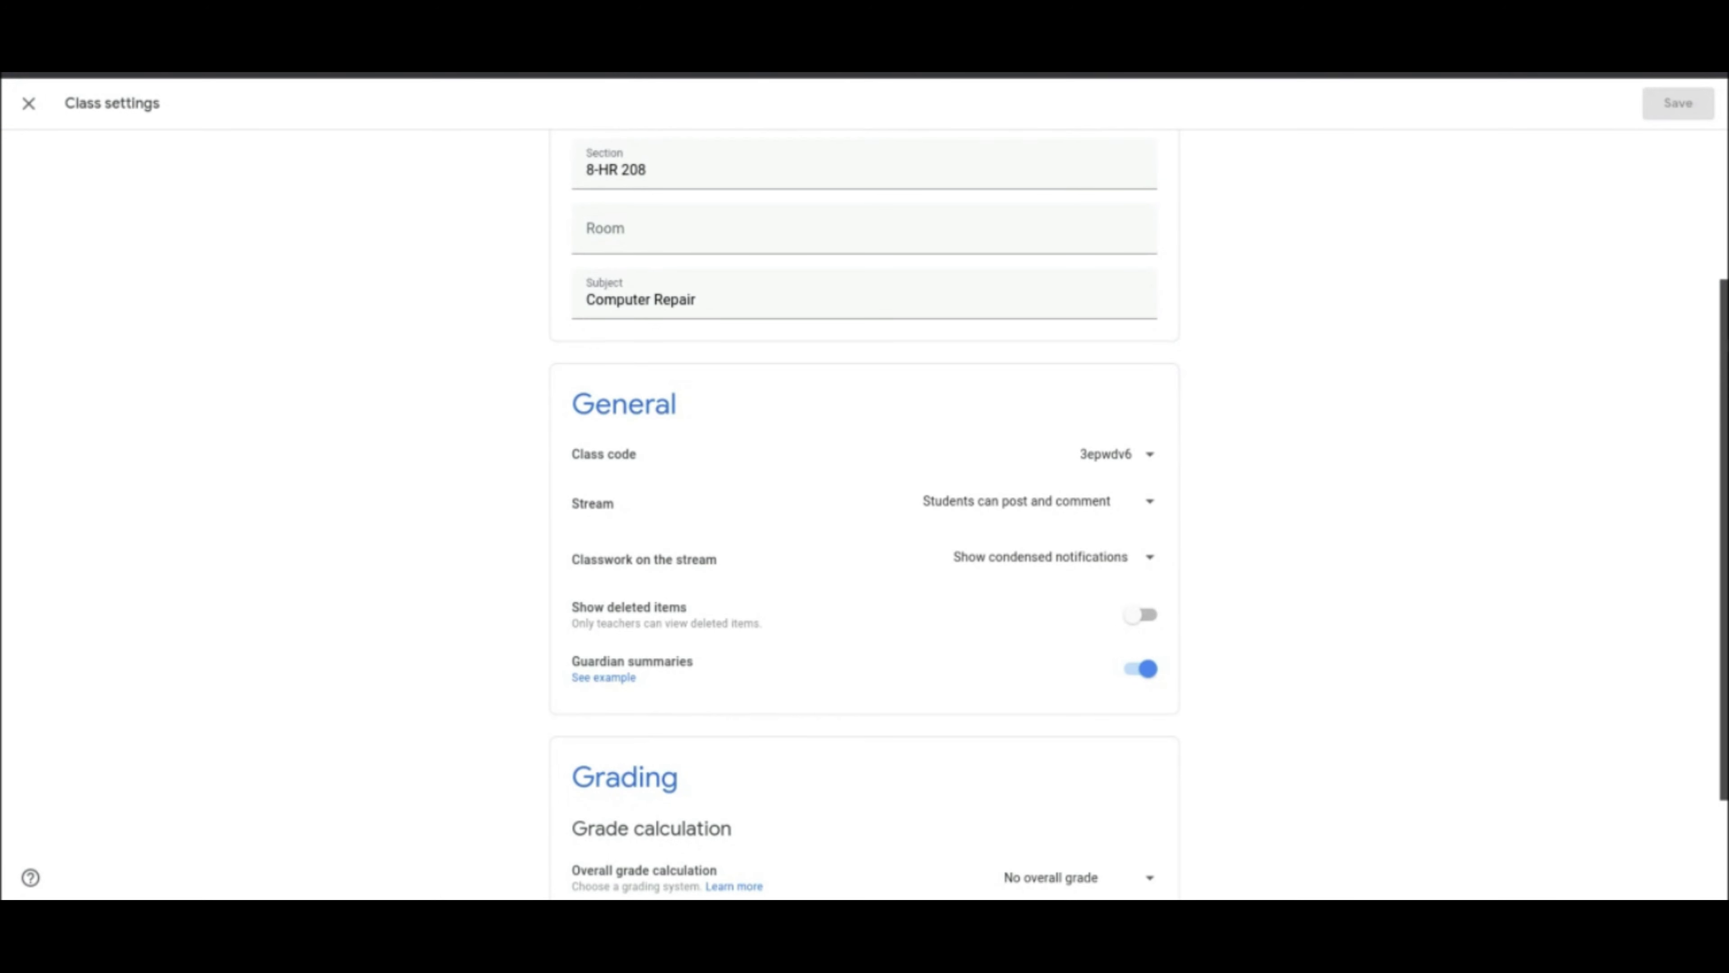
scroll(1675, 336, up, 3)
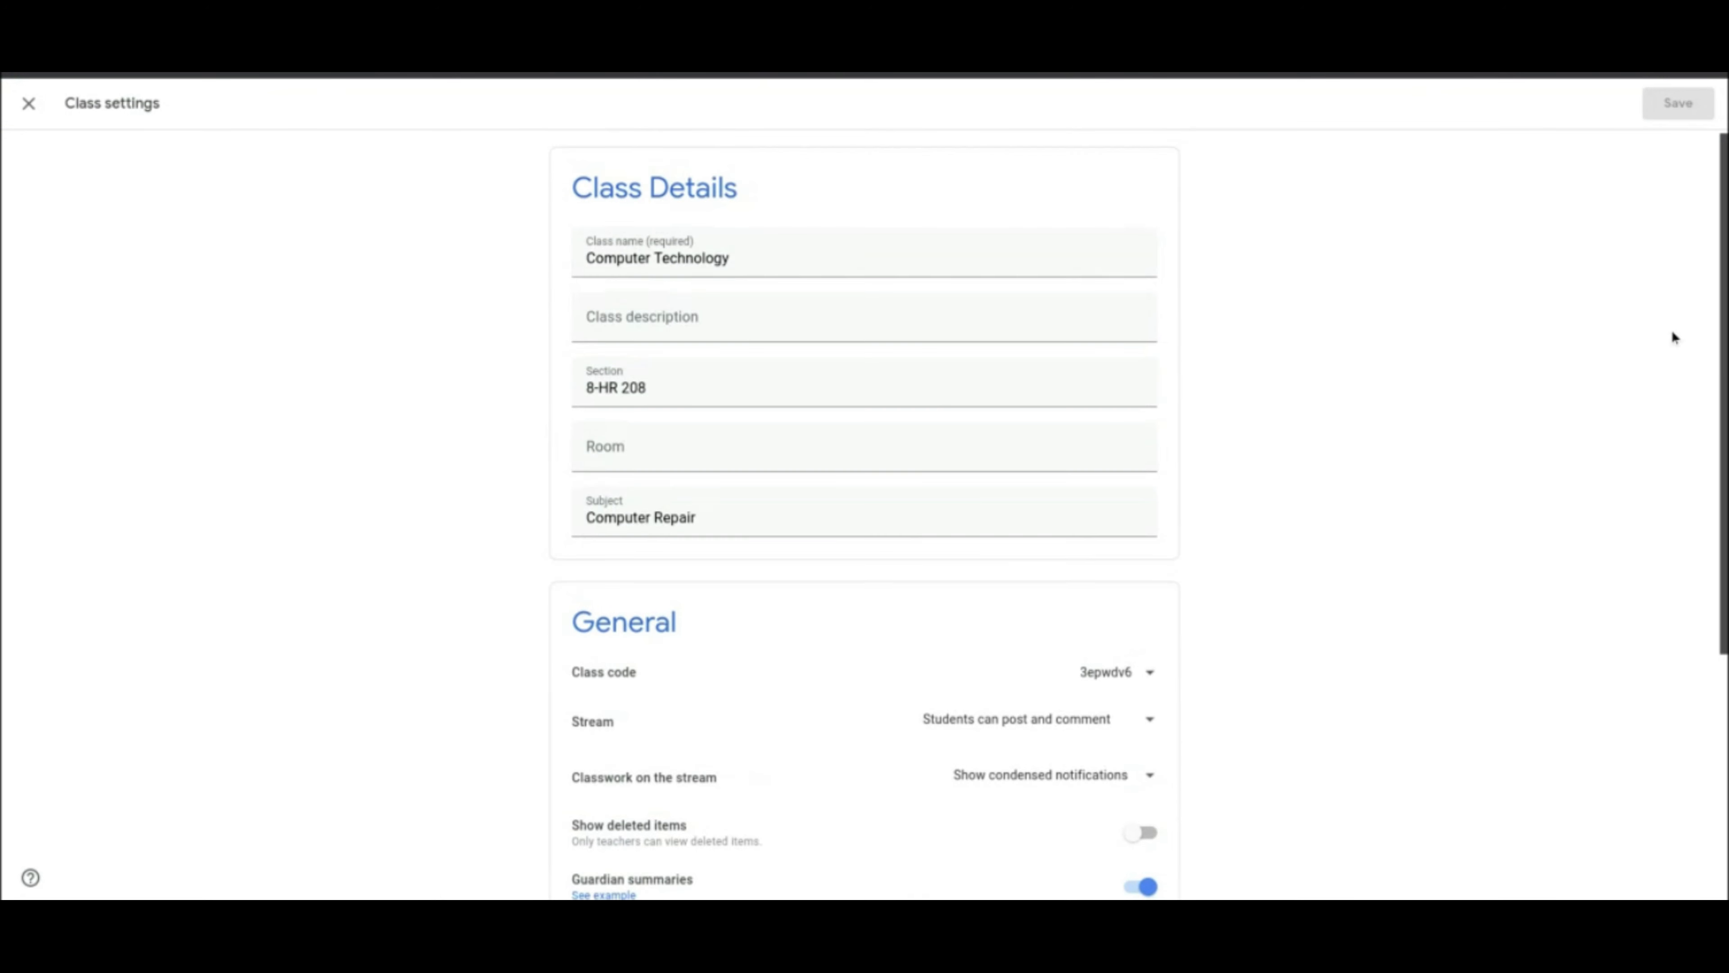
click(29, 107)
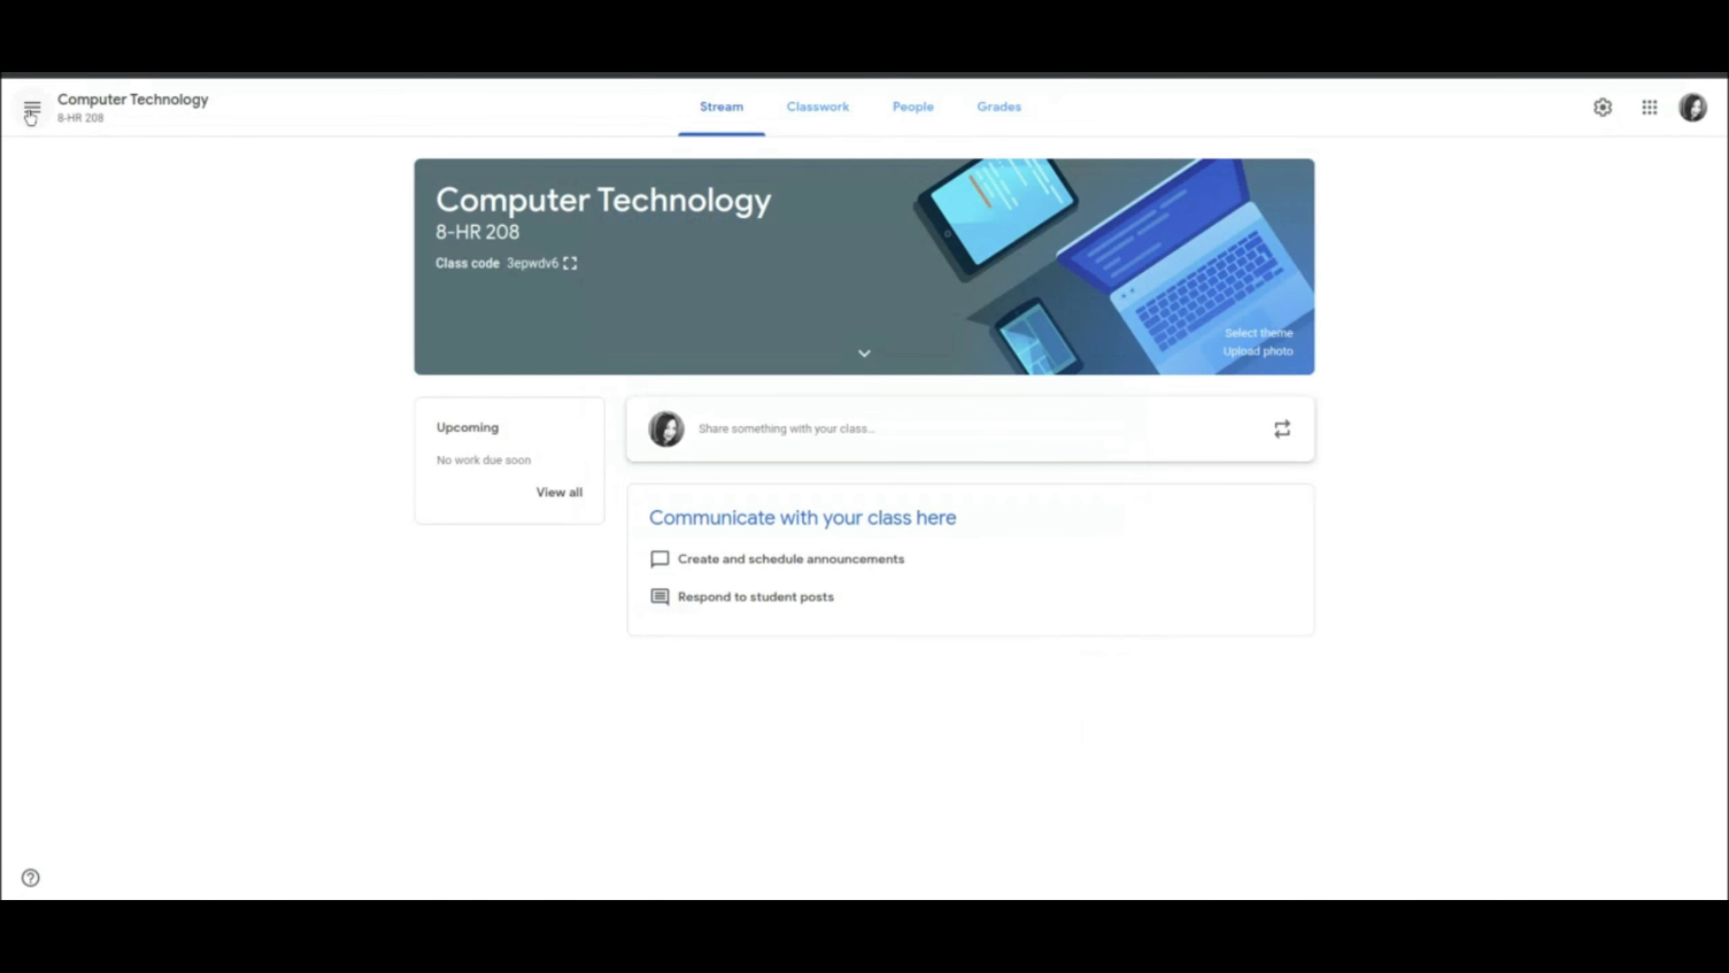